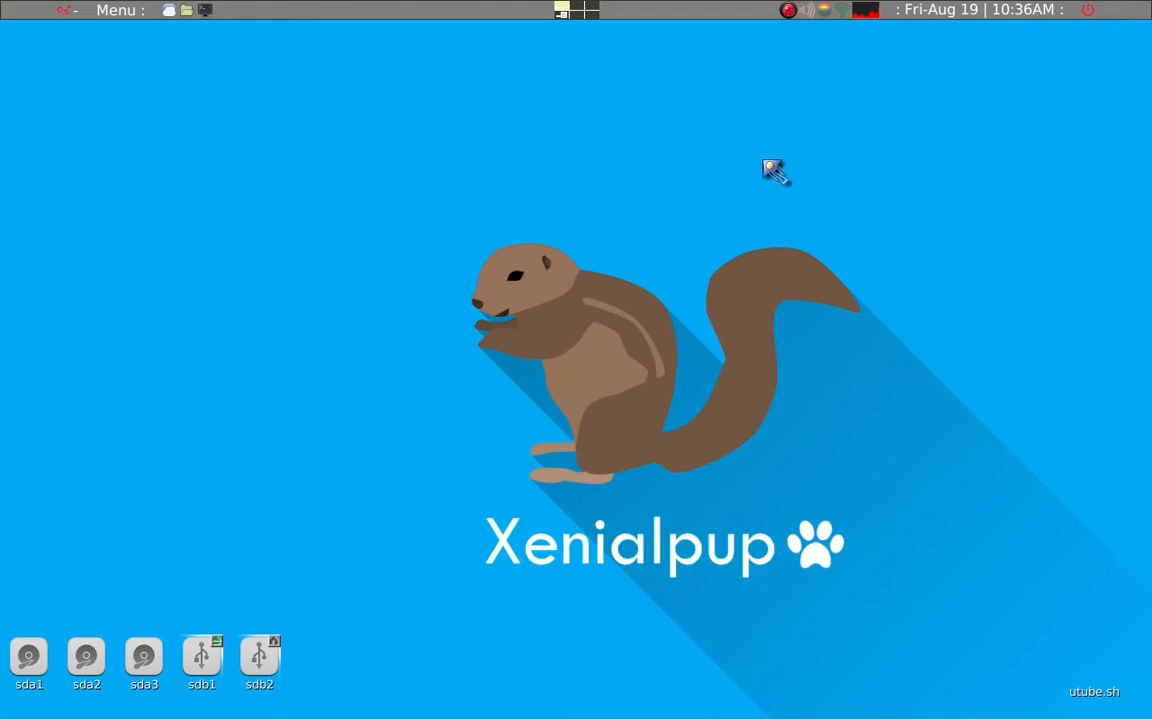
Check the running kernel version in a terminal with uname -r, and close the terminal
key("ctrl+alt+t")
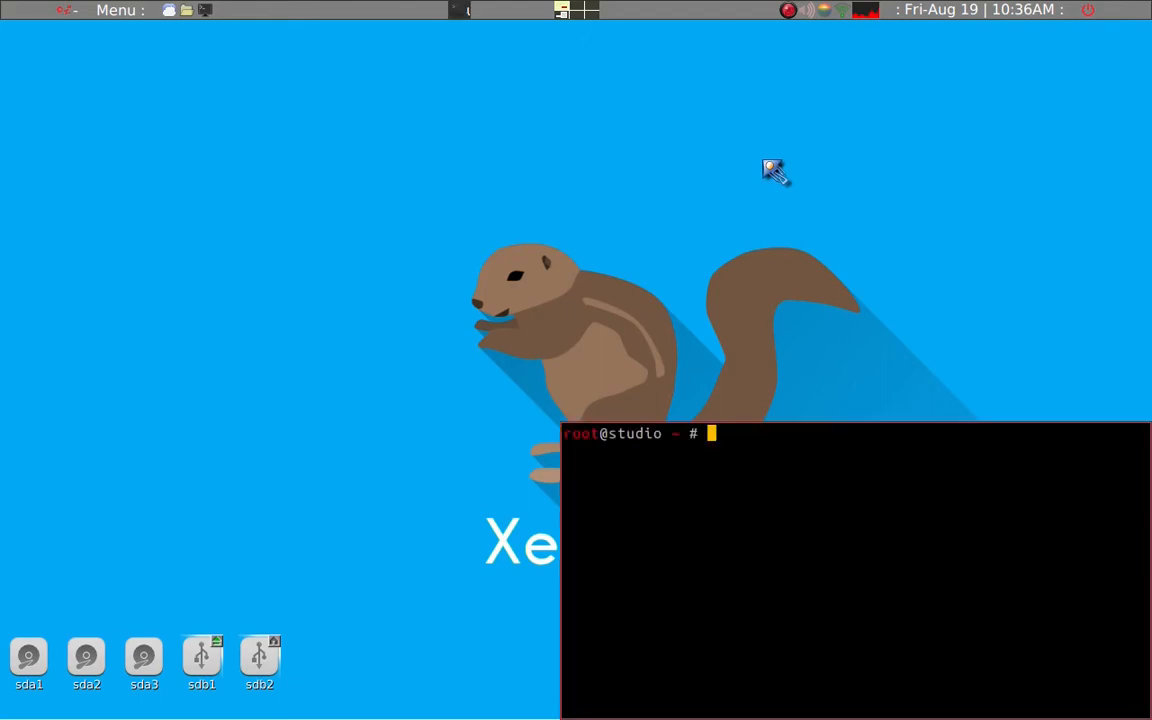
type("uname -r")
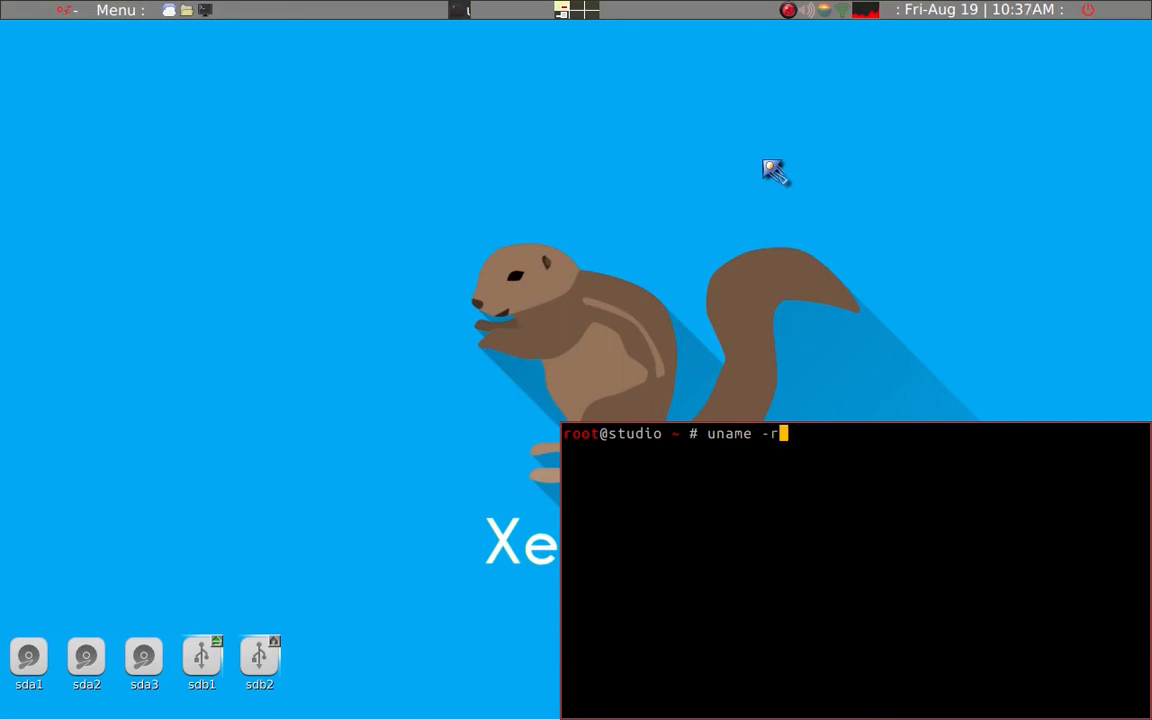
key("Return")
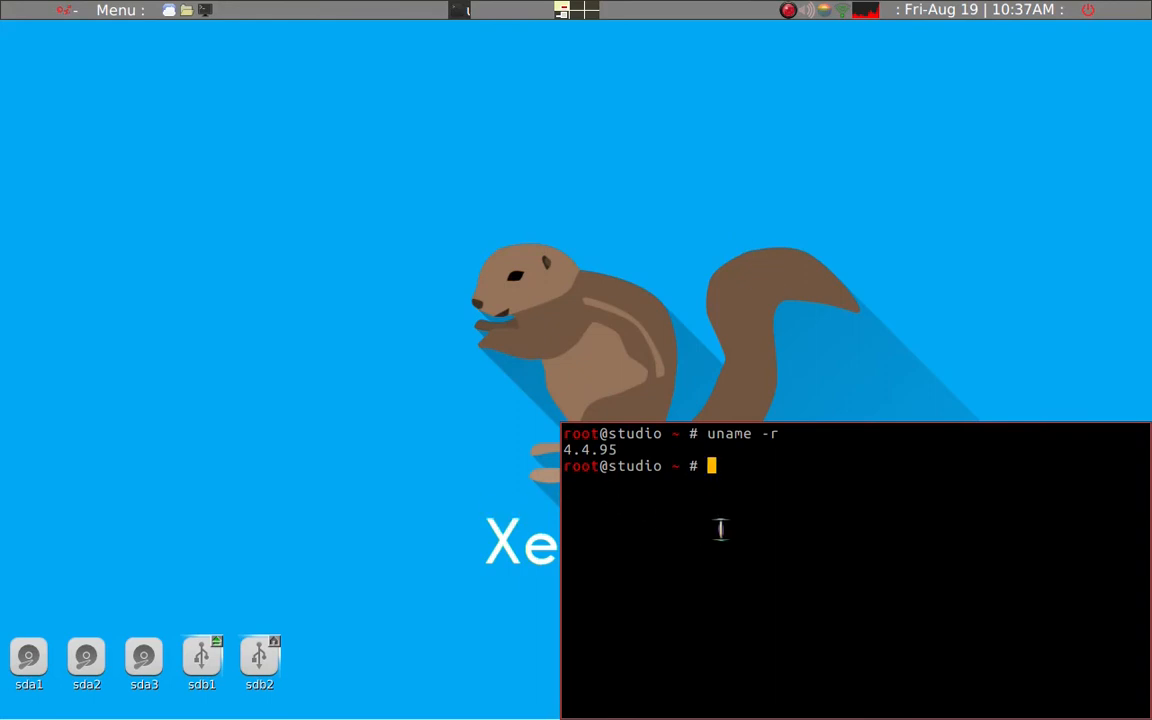
type("x")
key("Return")
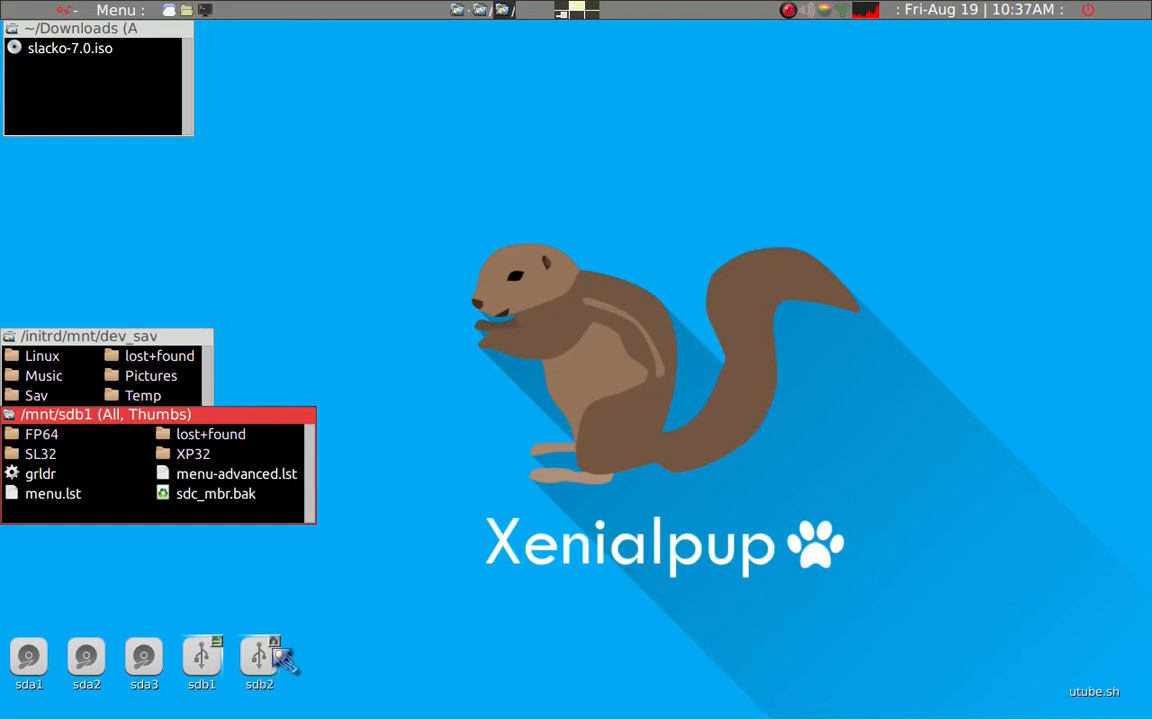
Open the XP32 folder on sdb1 and browse the dev_save location to Linux/32bit
mouse_move(210, 667)
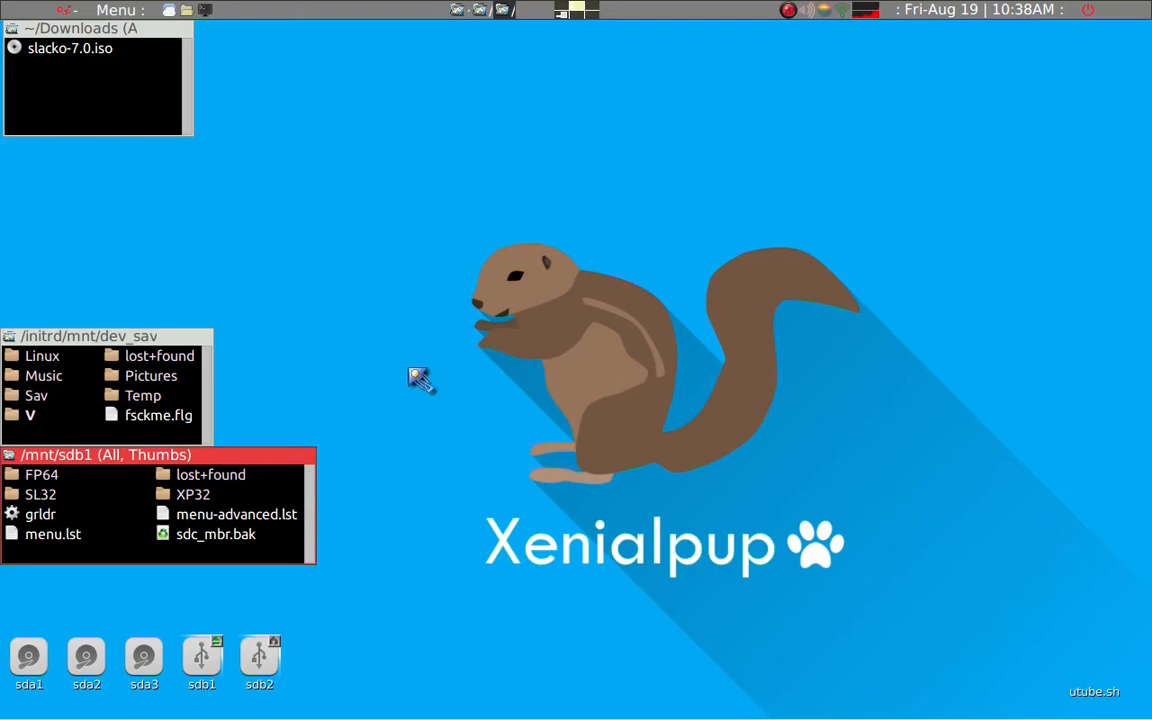
left_click(207, 497)
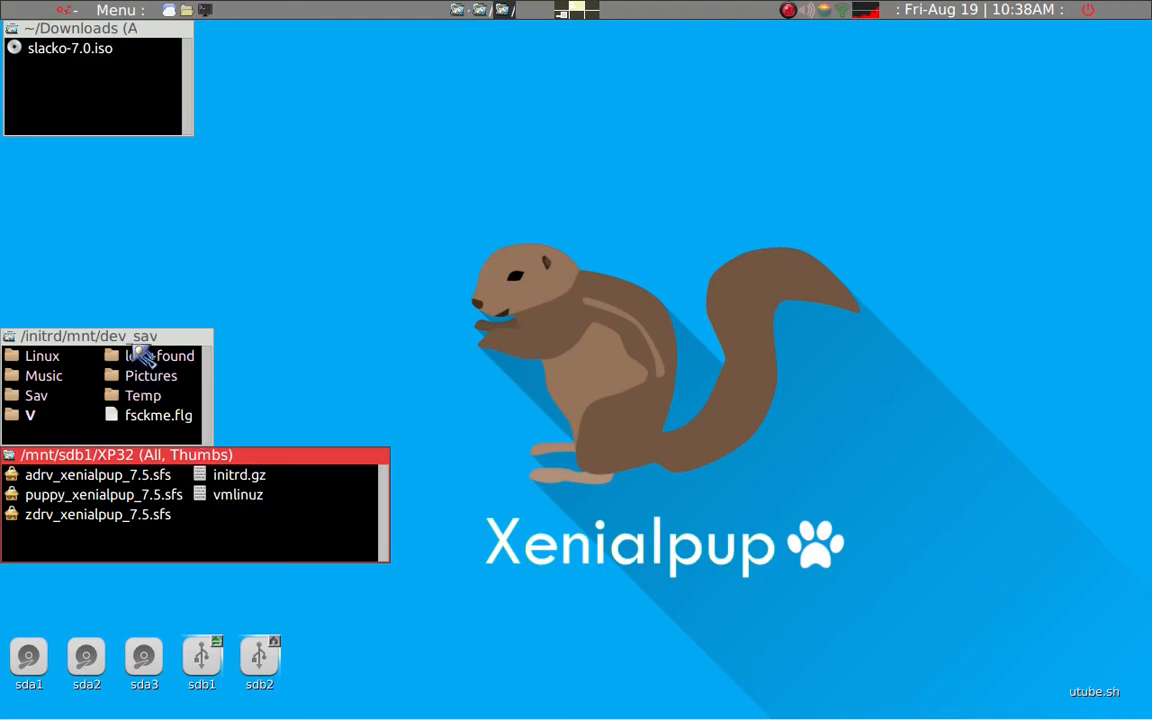
left_click(42, 357)
left_click(40, 356)
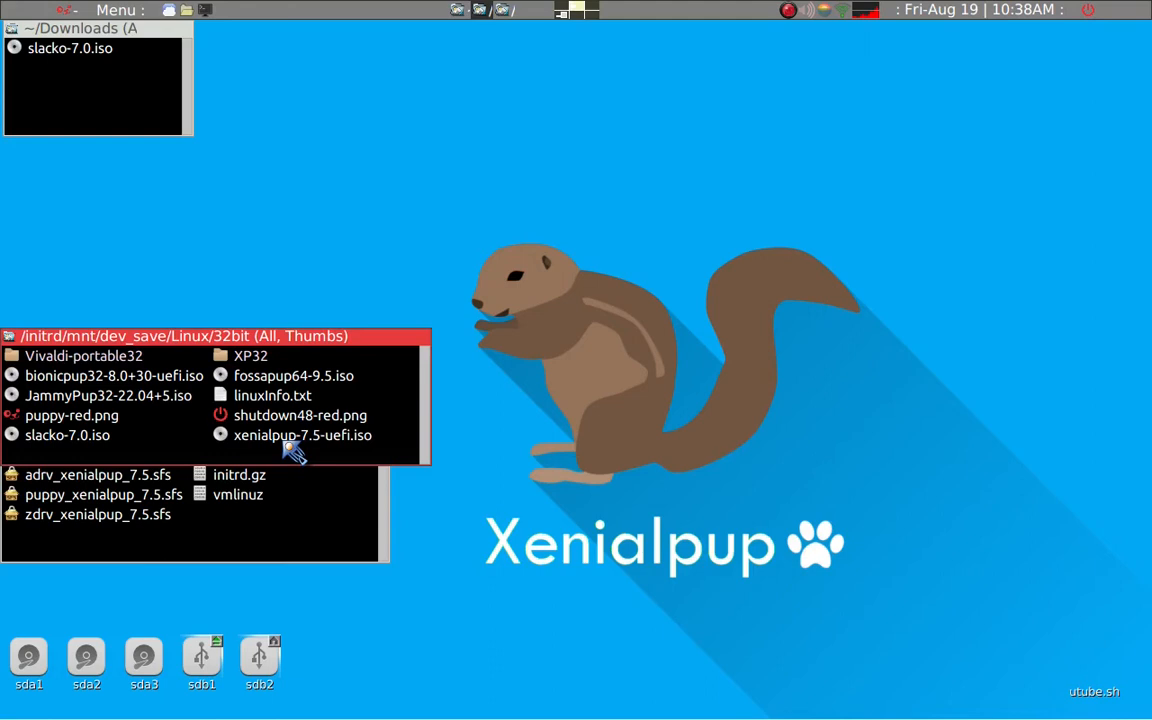
Mount xenialpup-7.5-uefi.iso and move its file window clear of the Downloads window
left_click(287, 439)
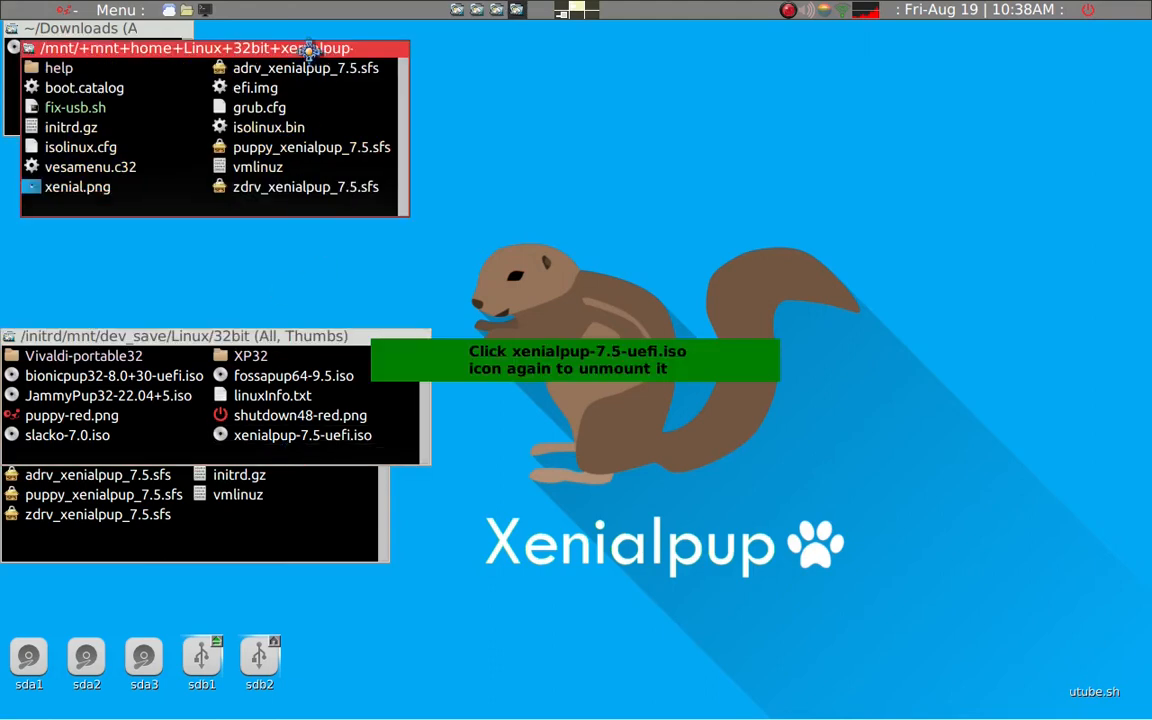
left_click_drag(309, 50, 527, 105)
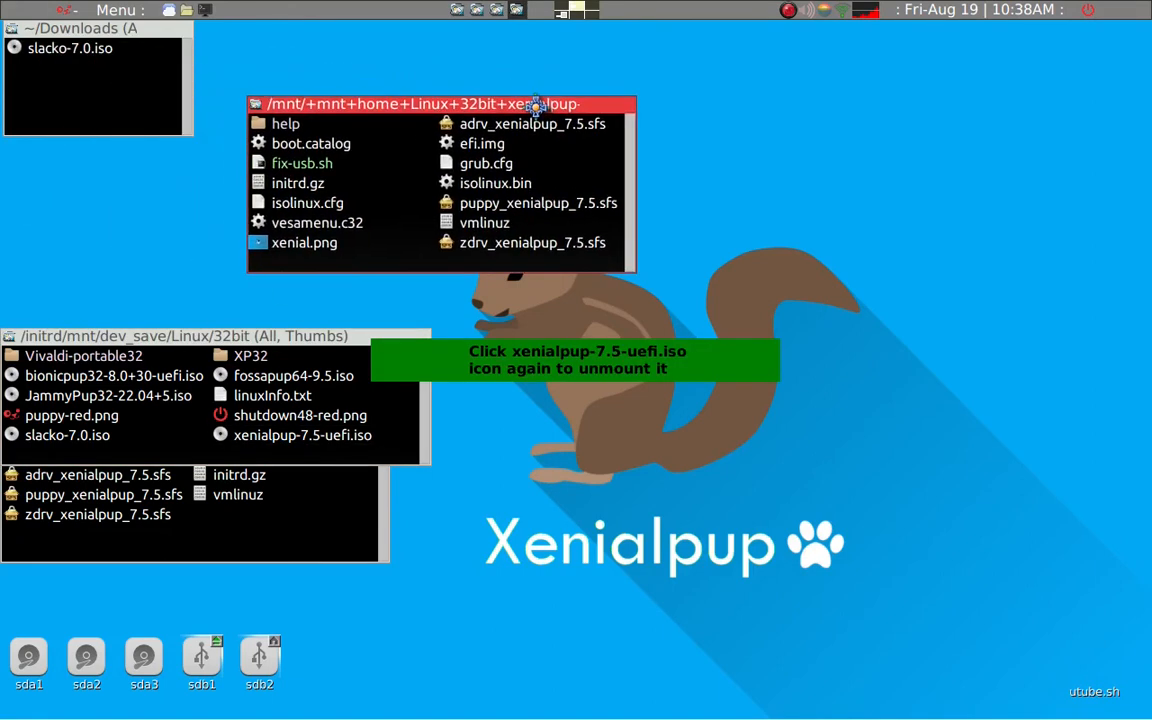
left_click(340, 502)
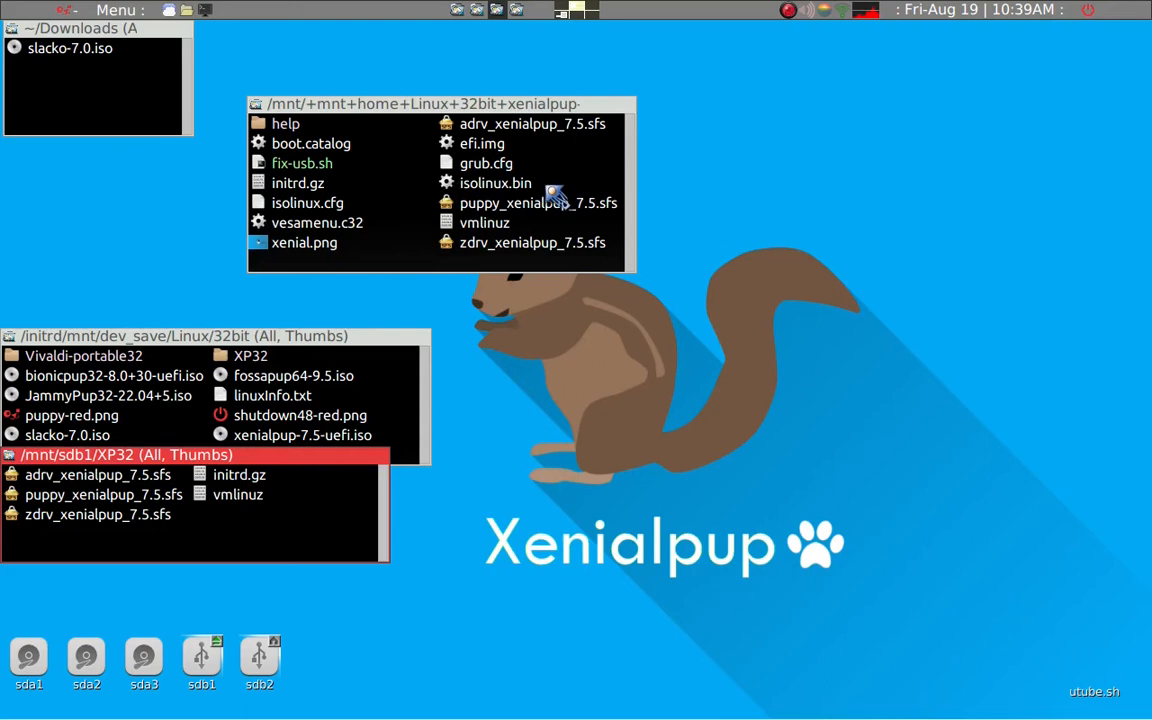
left_click(567, 121)
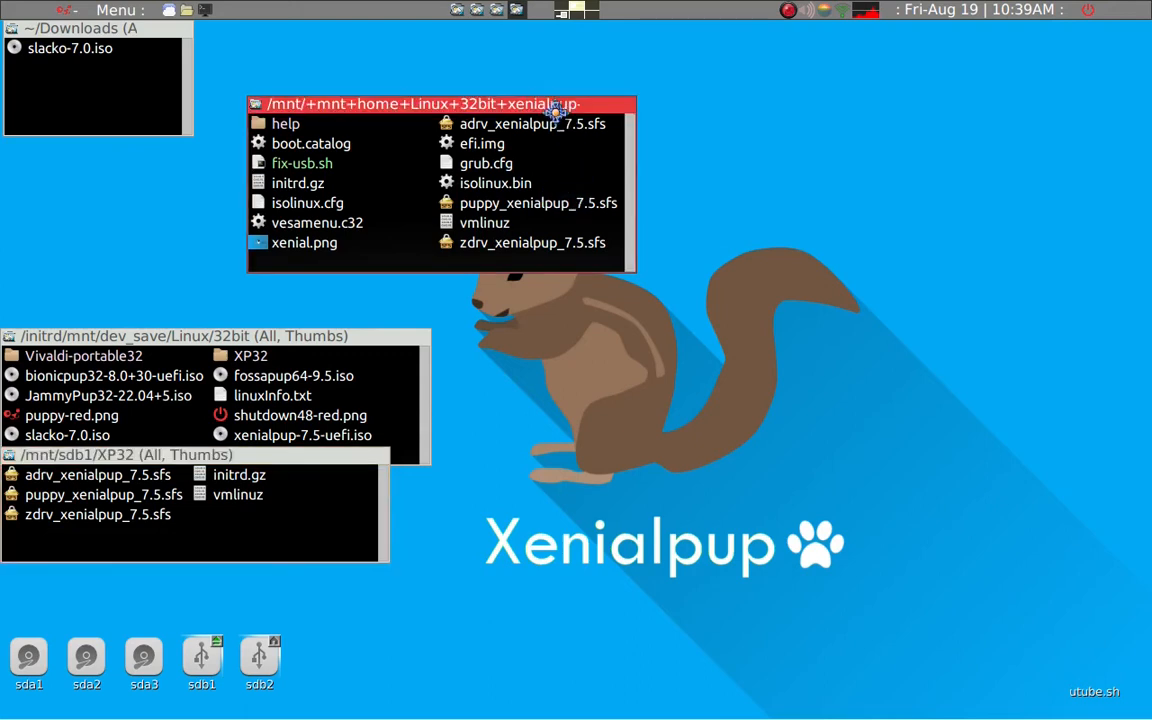
Select the three xenialpup_7.5 sfs files, vmlinuz and initrd.gz together in the mounted xenialpup ISO
left_click(576, 211)
left_click(515, 124, "ctrl")
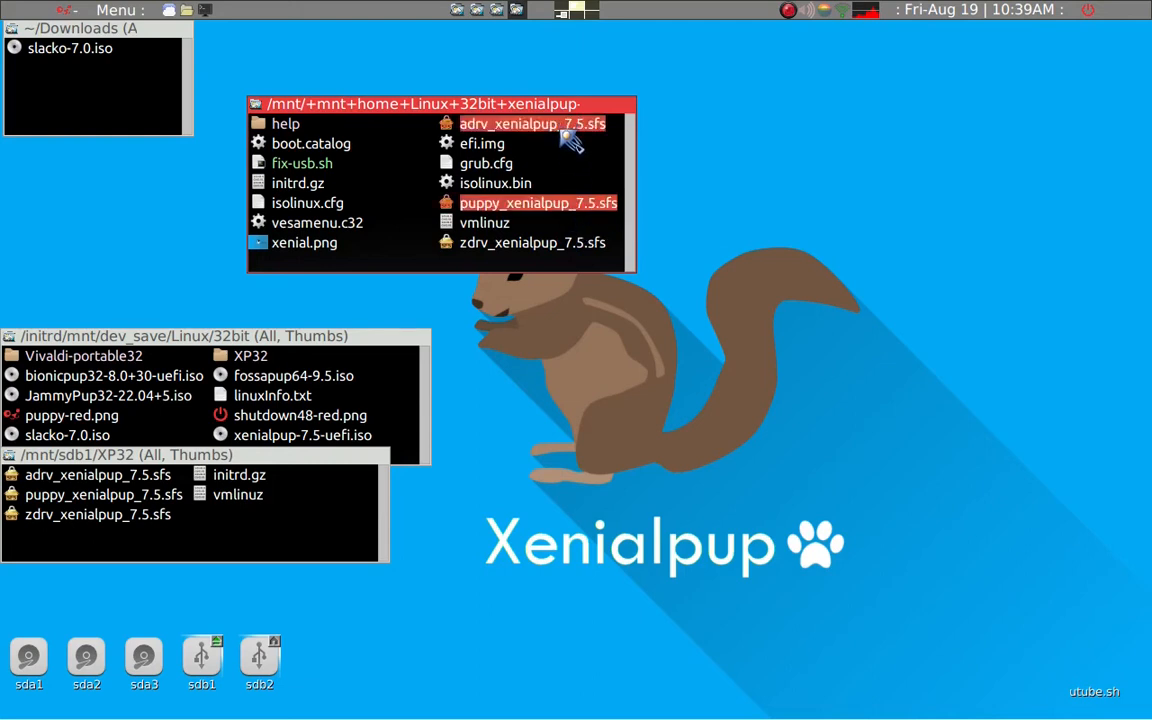
left_click(548, 247, "ctrl")
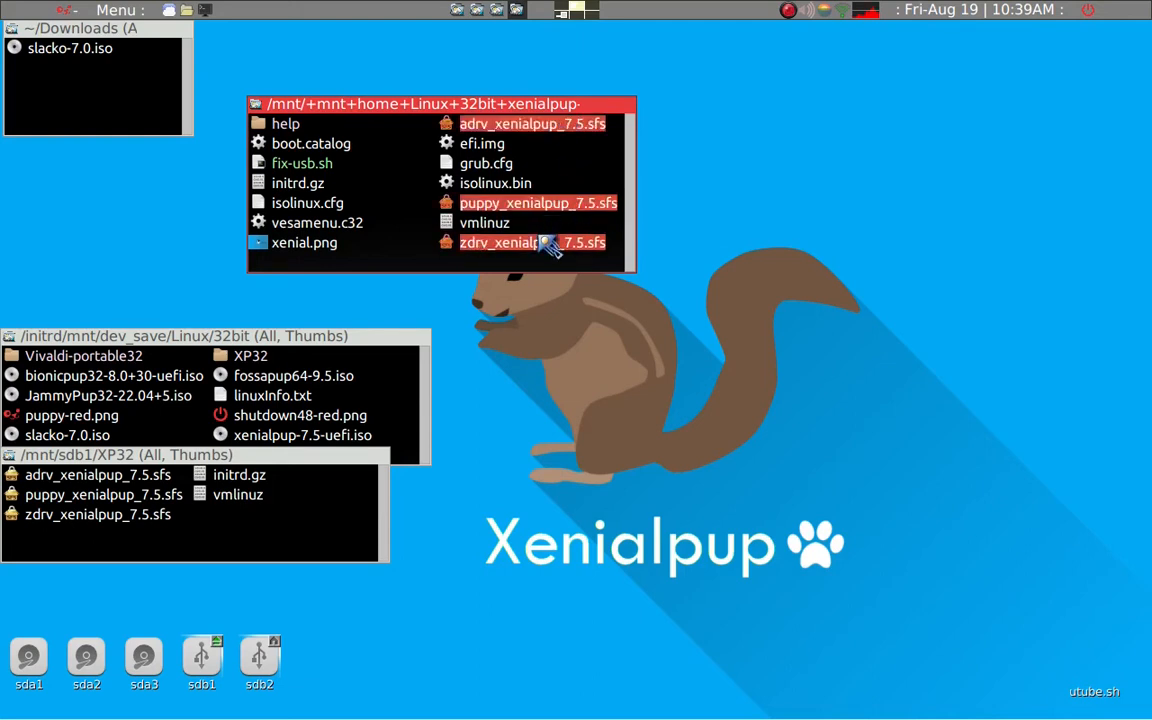
left_click(468, 222, "ctrl")
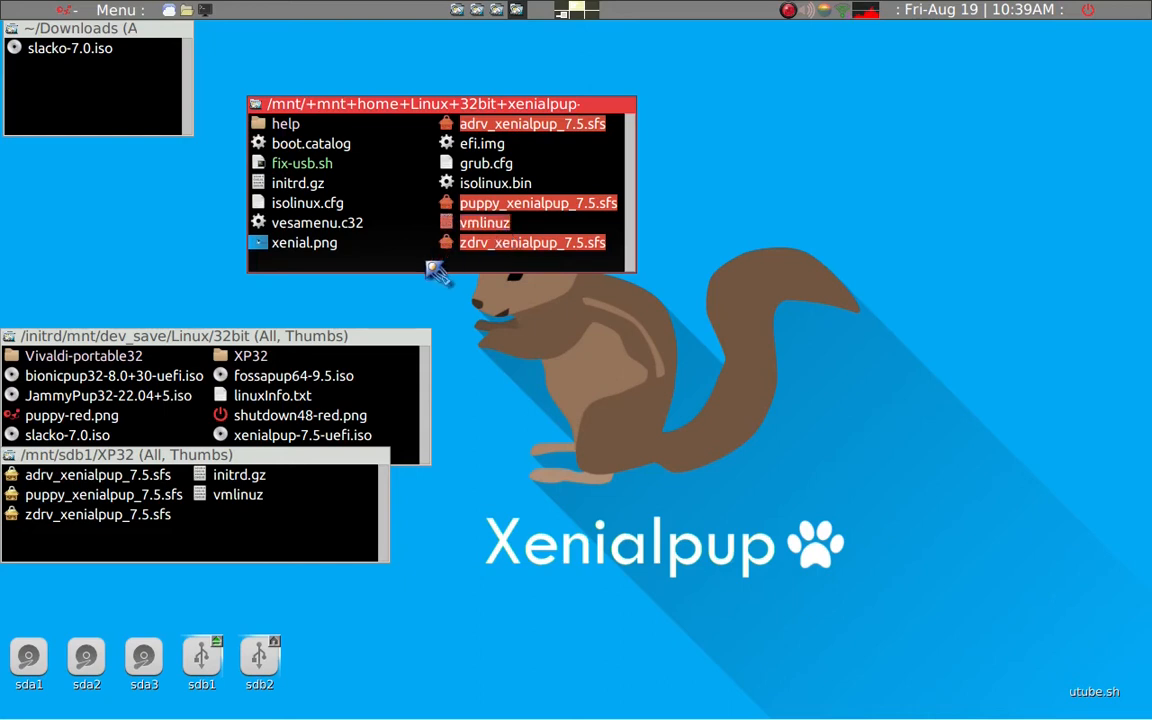
left_click(300, 184, "ctrl")
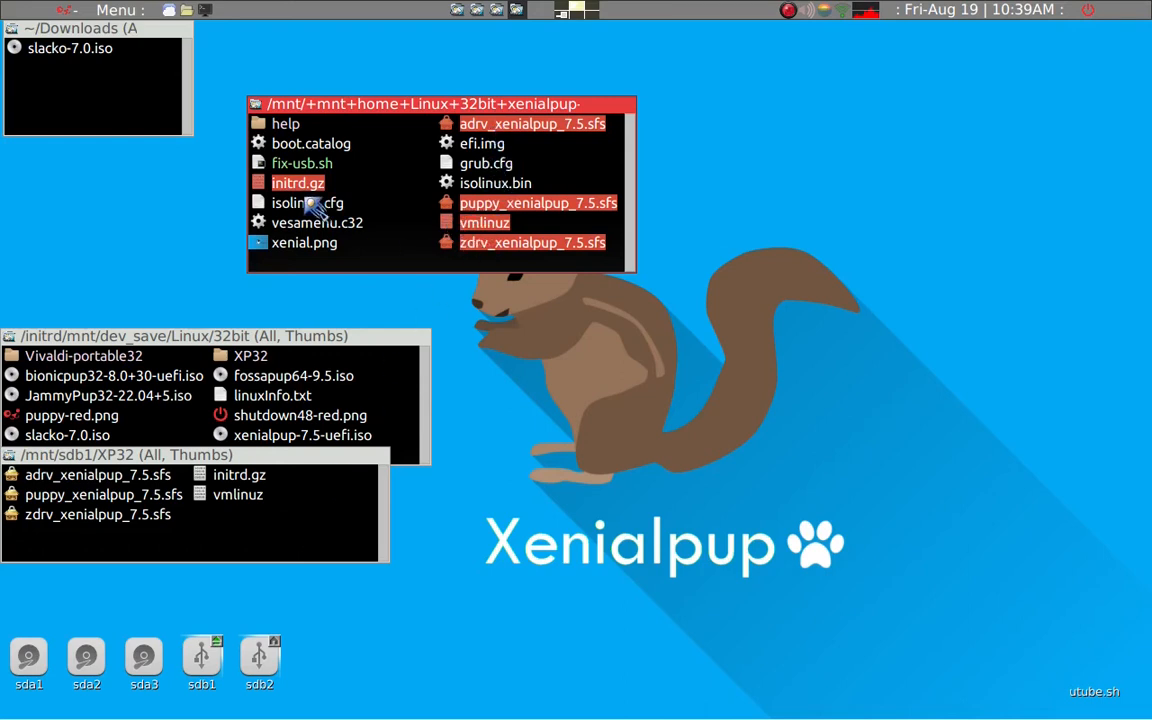
Review the XP32 and Linux/32bit folders, and go back up from XP32 to /mnt/sdb1
left_click(280, 517)
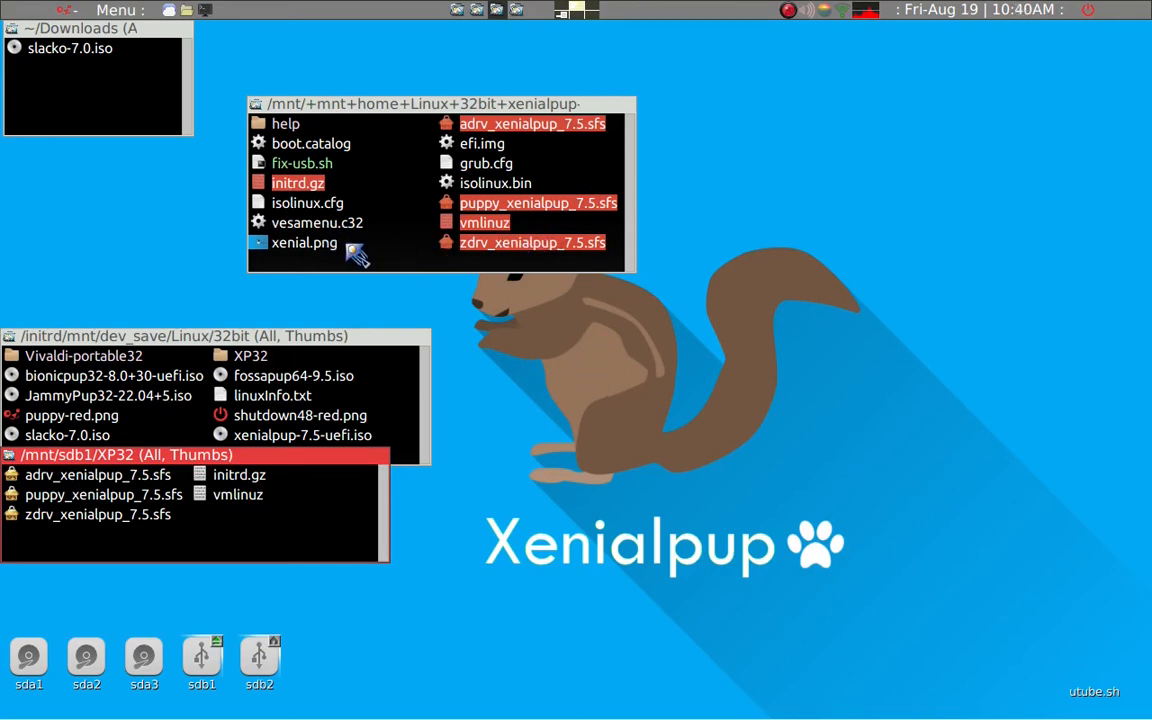
left_click(178, 338)
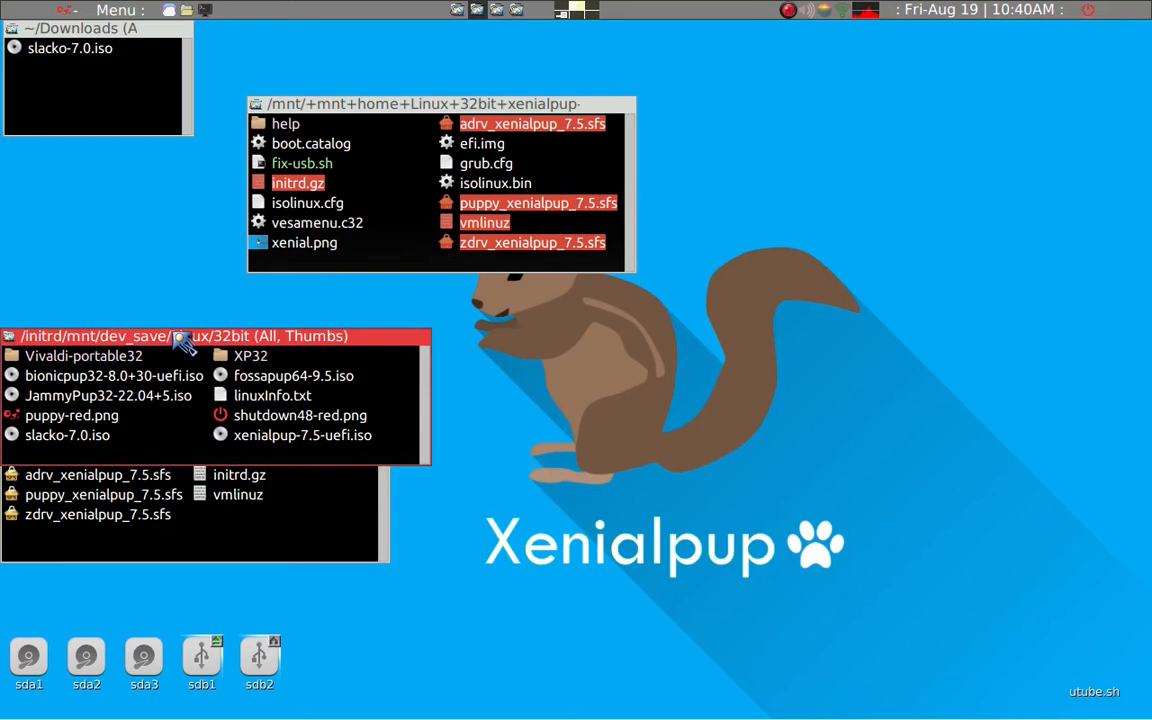
left_click(180, 556)
key("BackSpace")
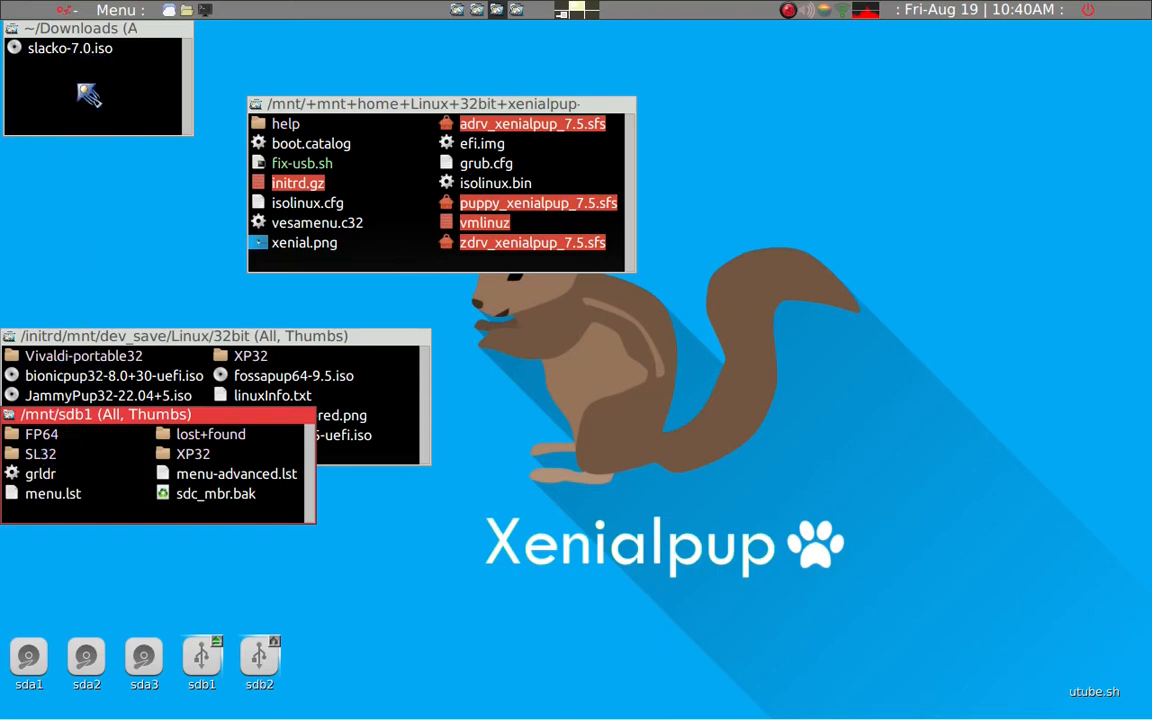
Mount slacko-7.0.iso from Downloads, and close the xenialpup ISO window to tidy the workspace
left_click(85, 48)
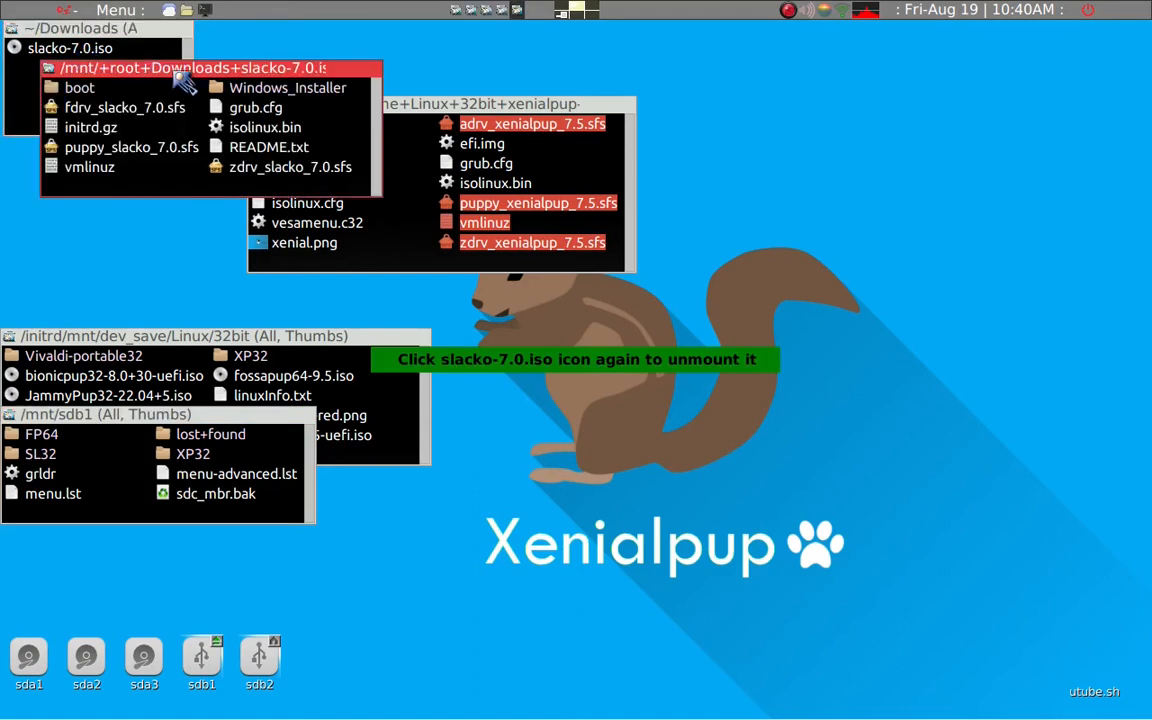
left_click_drag(393, 103, 672, 75)
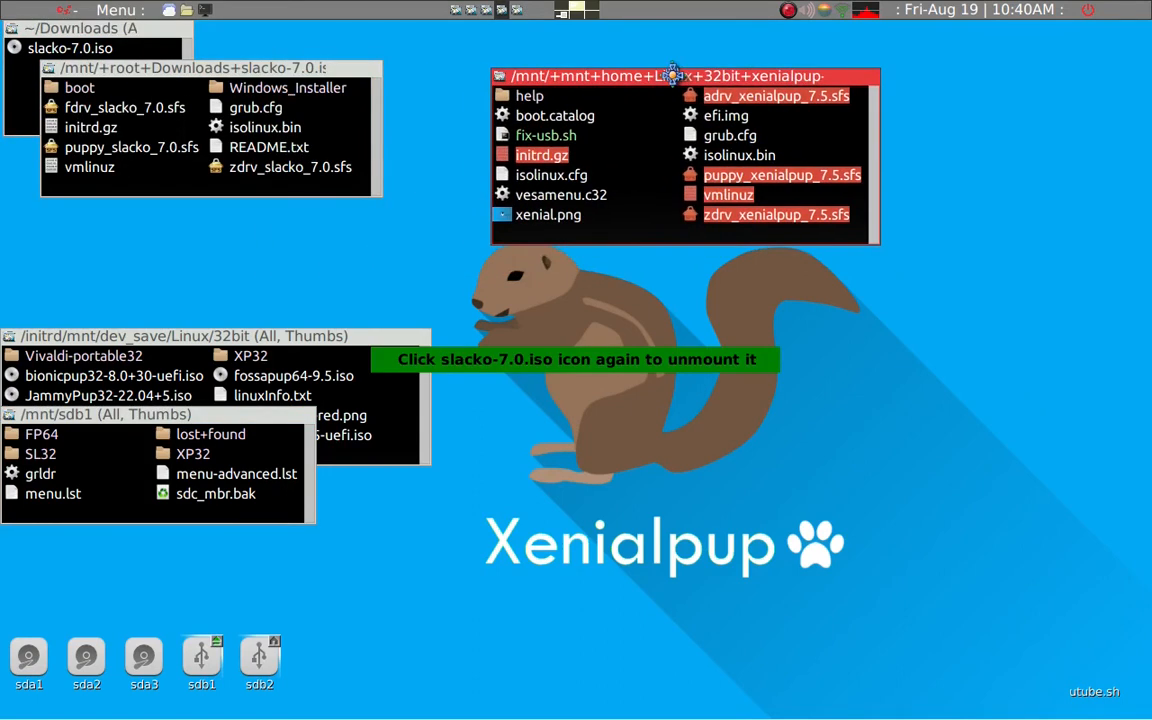
key("ctrl+q")
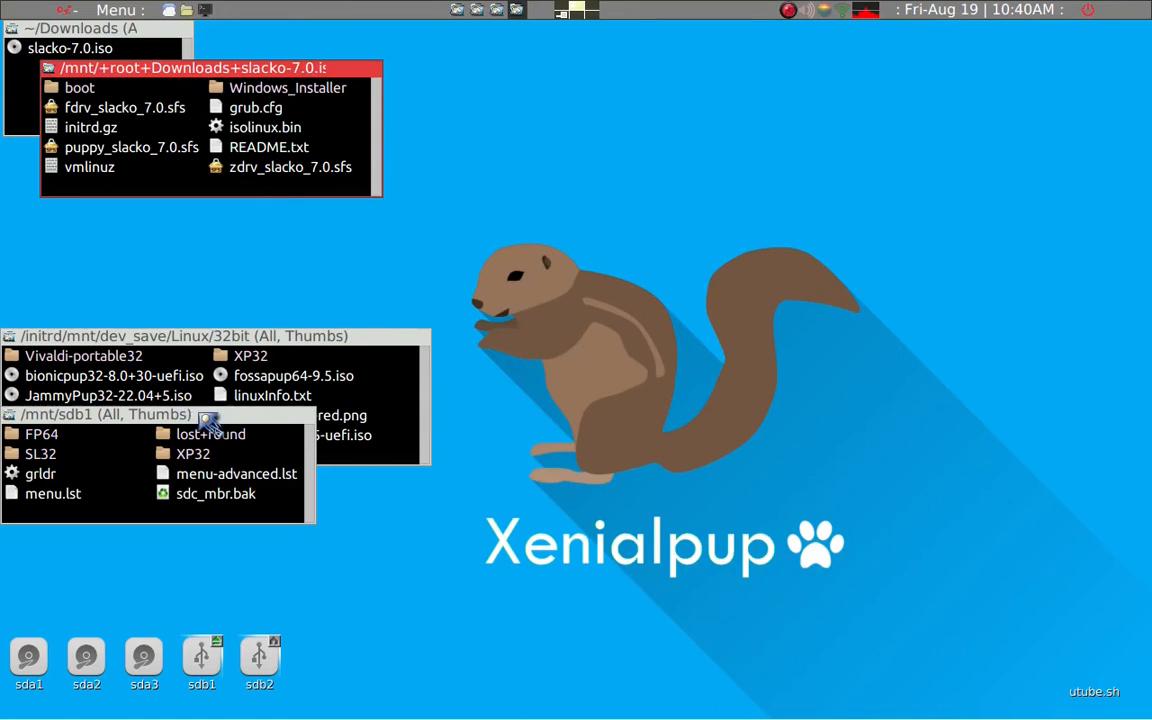
left_click_drag(205, 414, 203, 453)
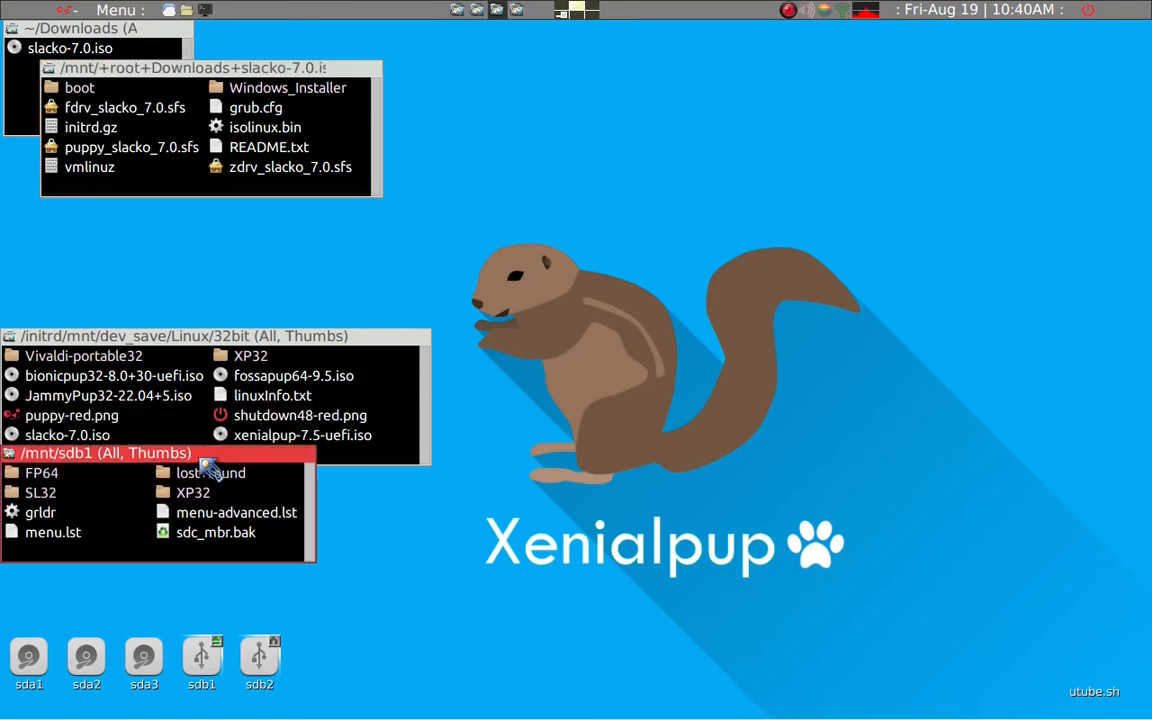
Open the XP32 folder on sdb1 and compare its files with the mounted slacko-7.0.iso
left_click(198, 496)
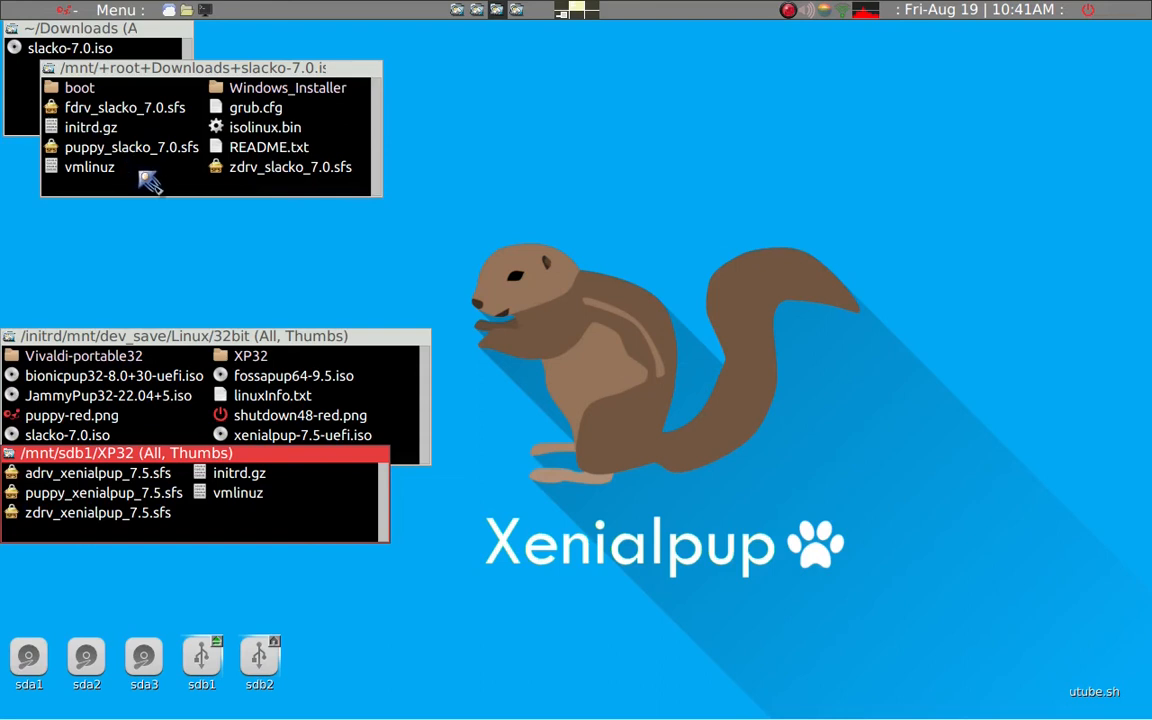
left_click(142, 184)
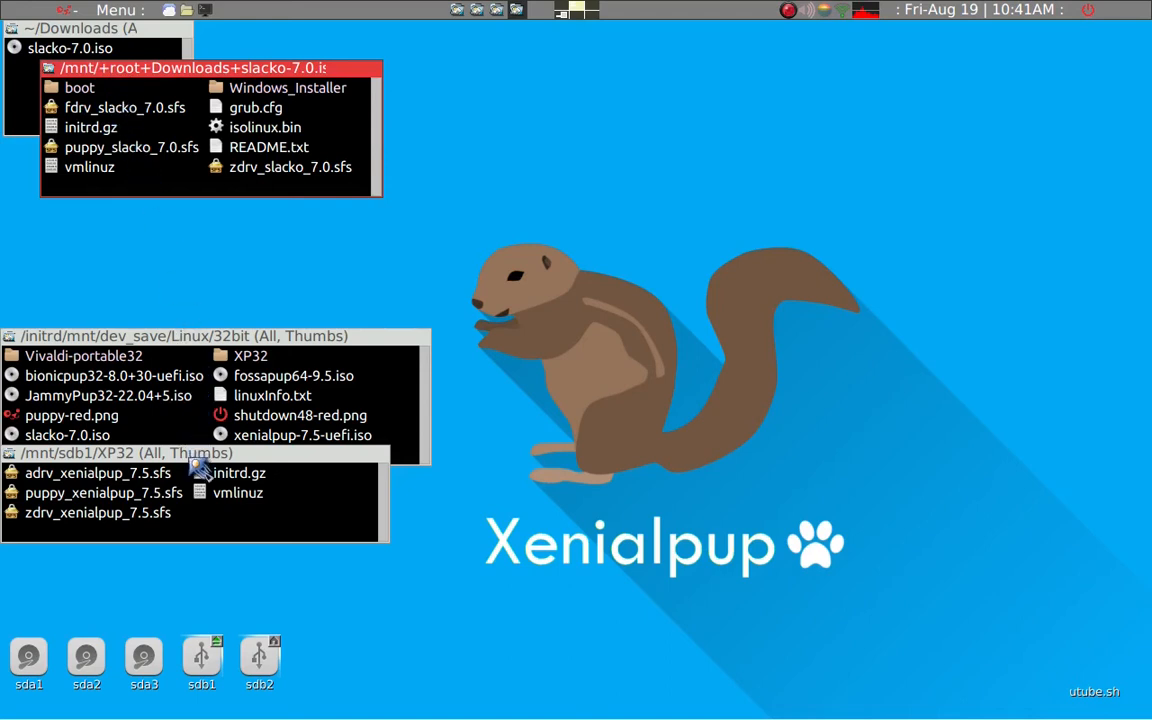
left_click(200, 470)
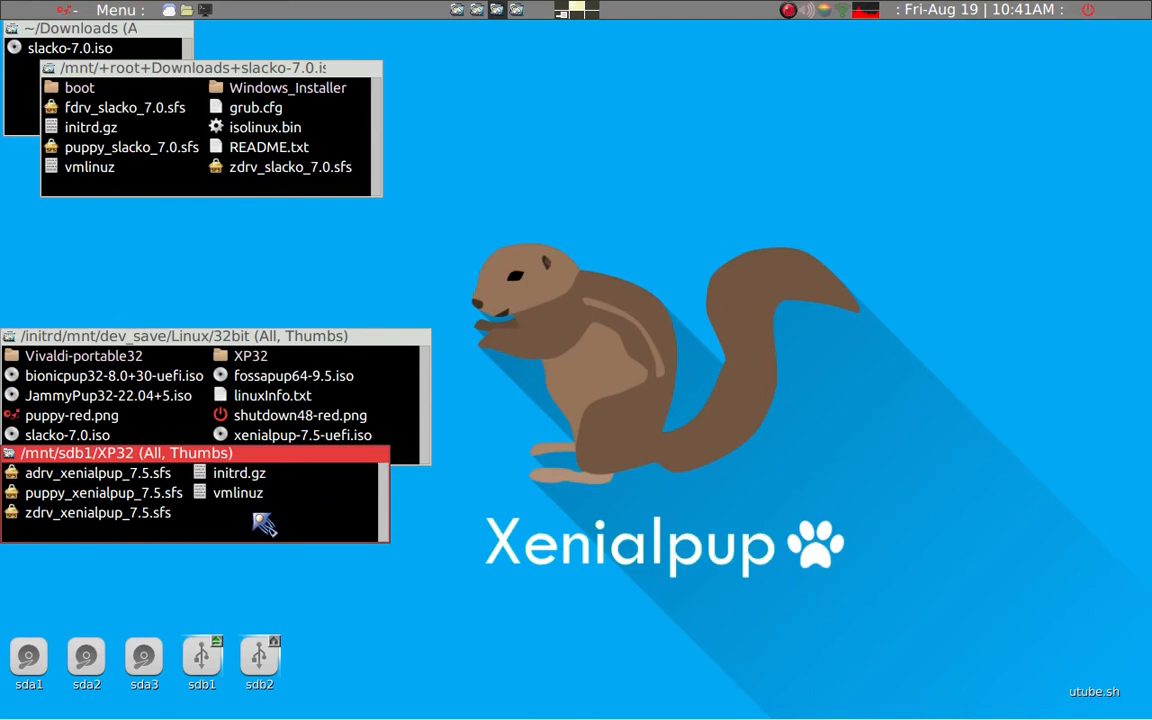
left_click(113, 195)
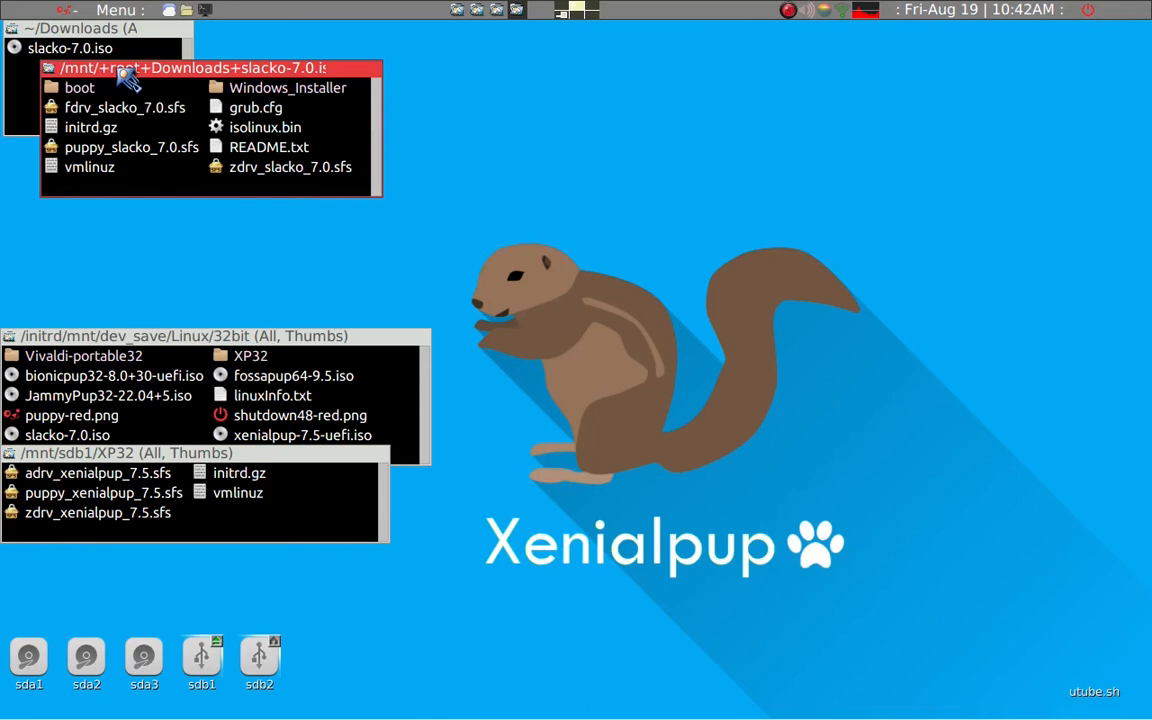
Rename vmlinuz in the XP32 folder on sdb1 to vmlinuz-bak
left_click(268, 520)
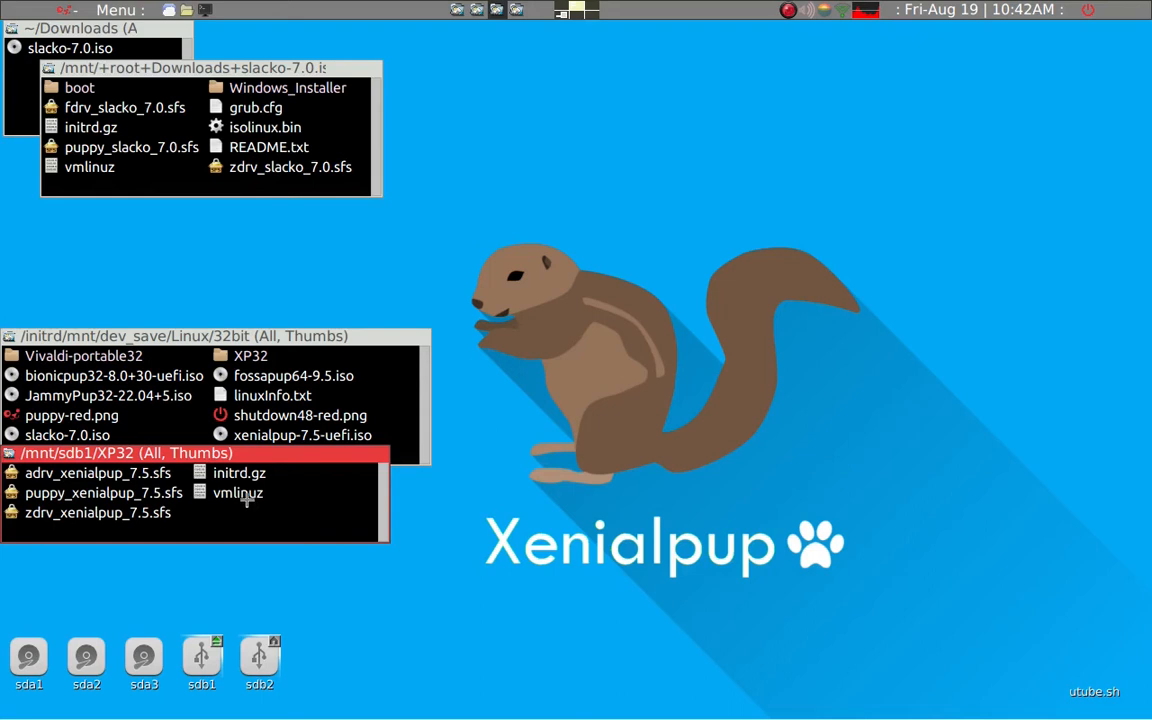
left_click(247, 498)
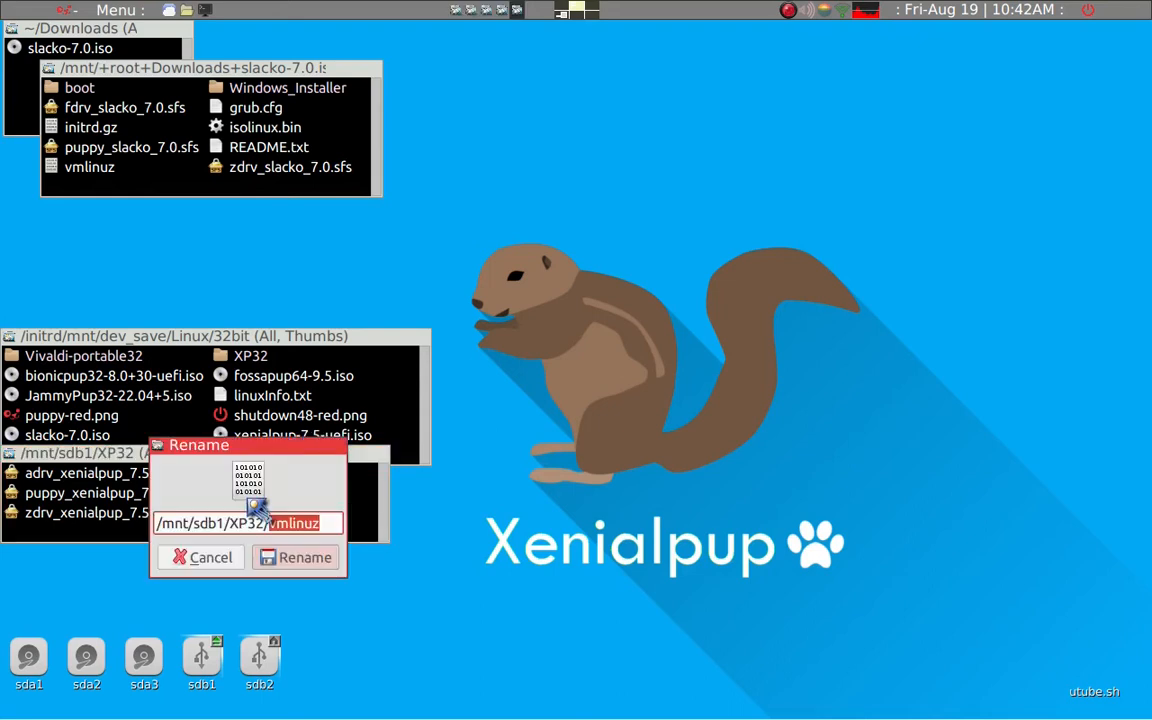
key("Right")
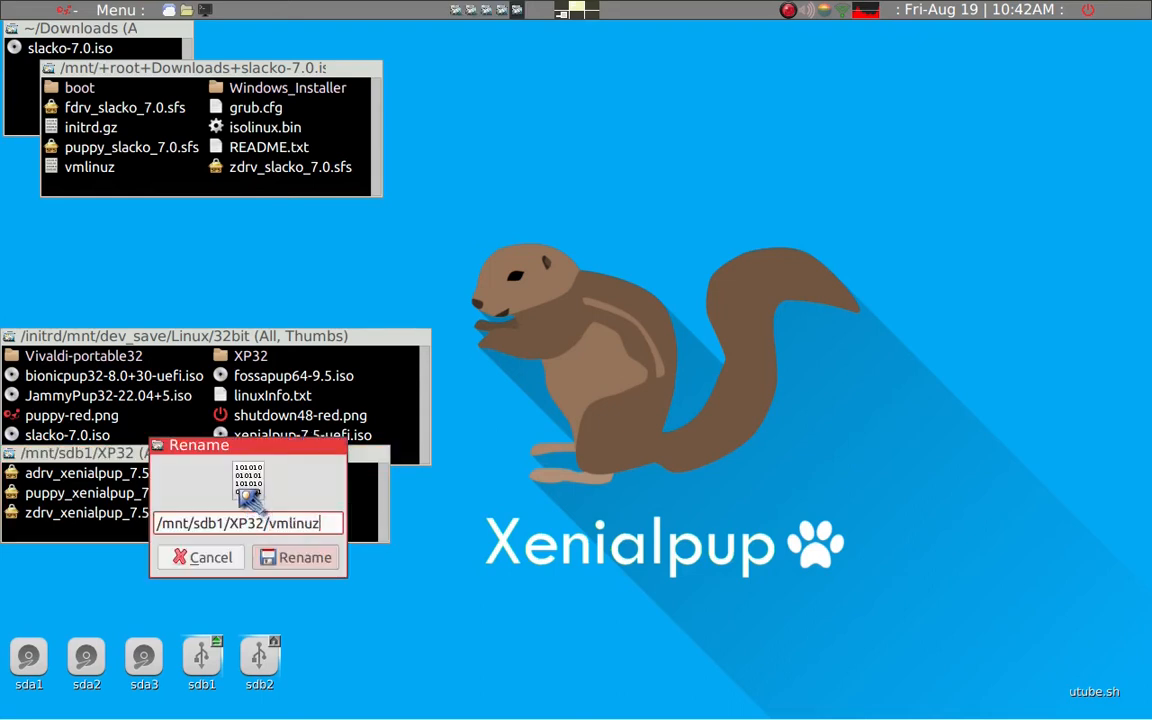
type("-bak")
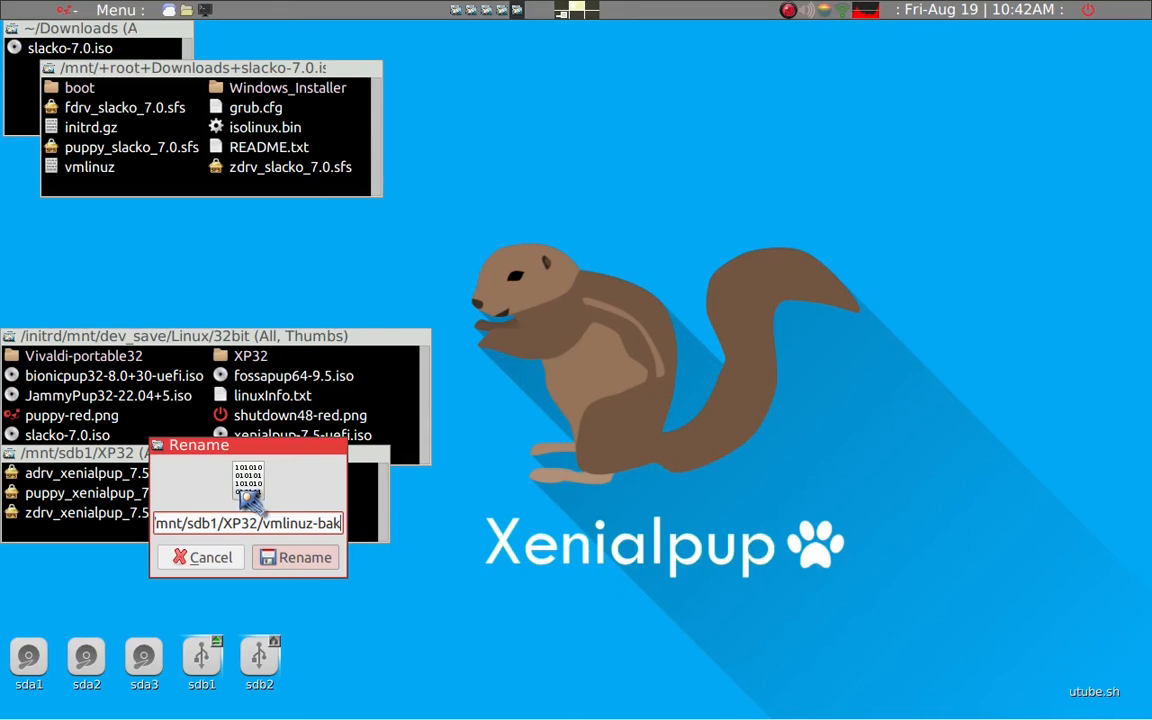
left_click(297, 558)
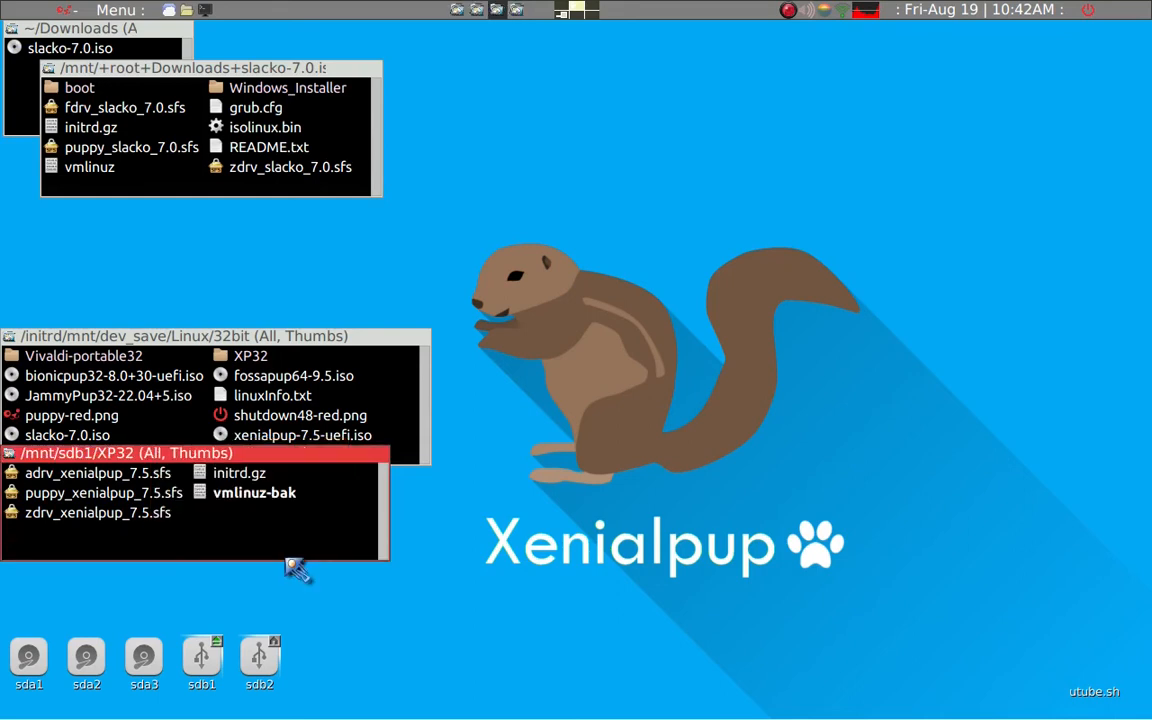
Copy vmlinuz from the mounted slacko-7.0.iso into /mnt/sdb1/XP32
left_click(90, 177)
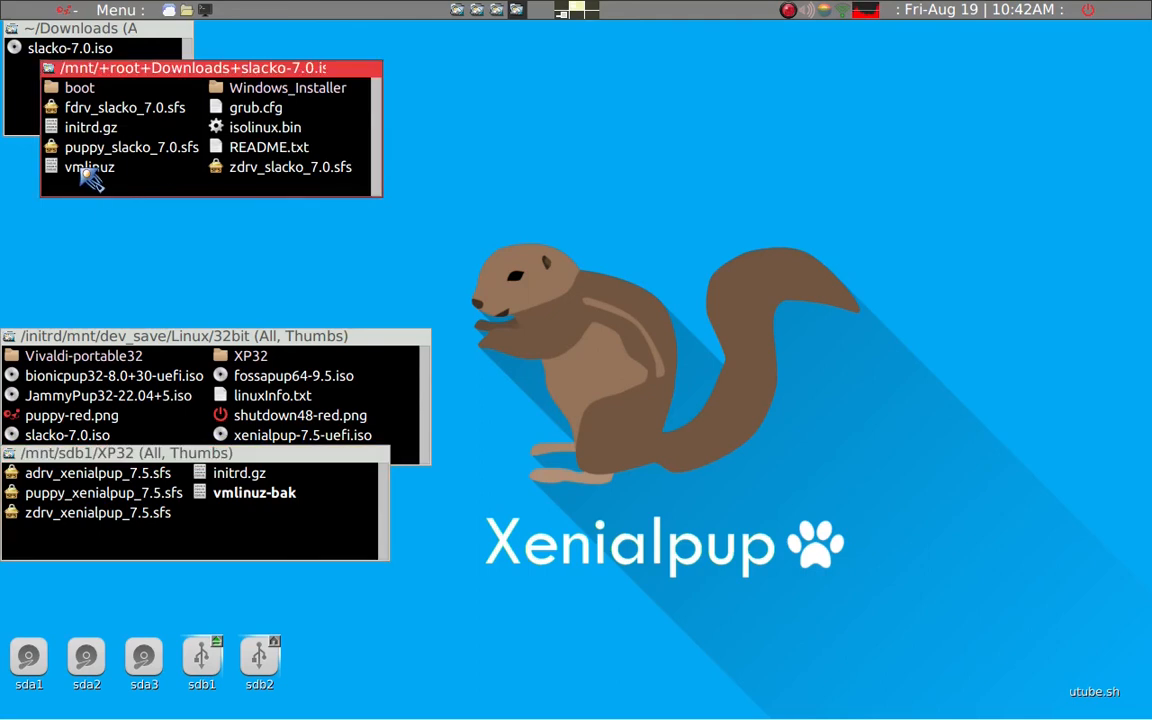
left_click_drag(90, 177, 280, 515)
left_click(272, 496)
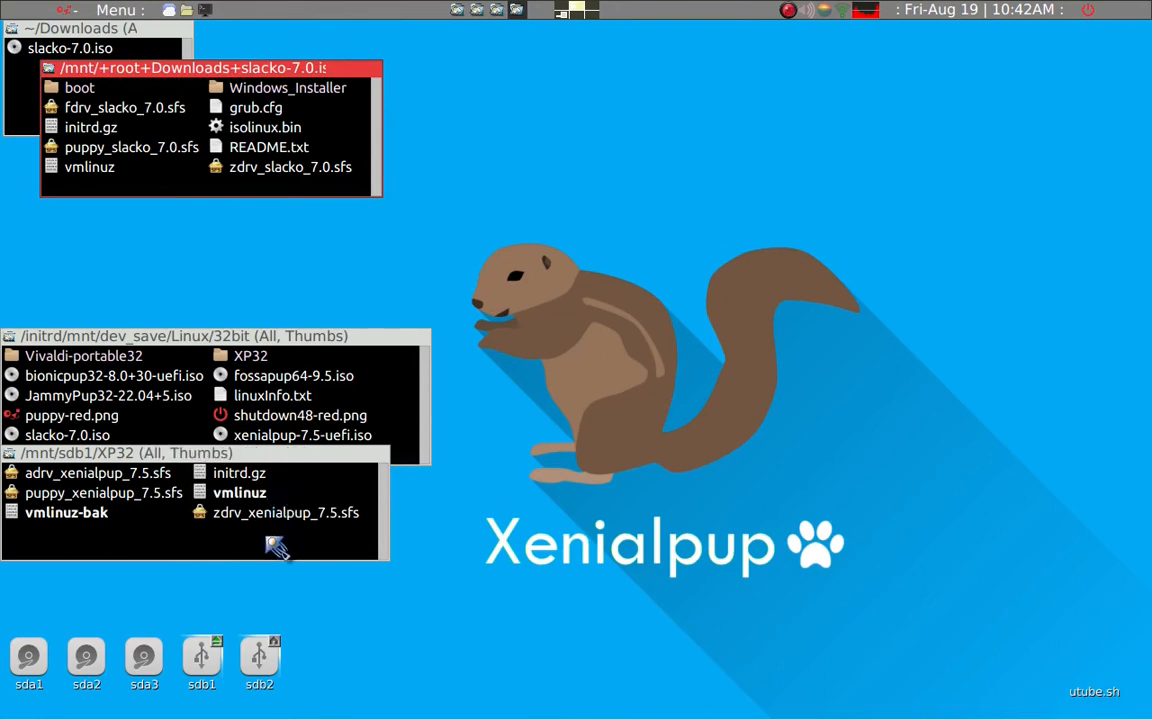
left_click(278, 547)
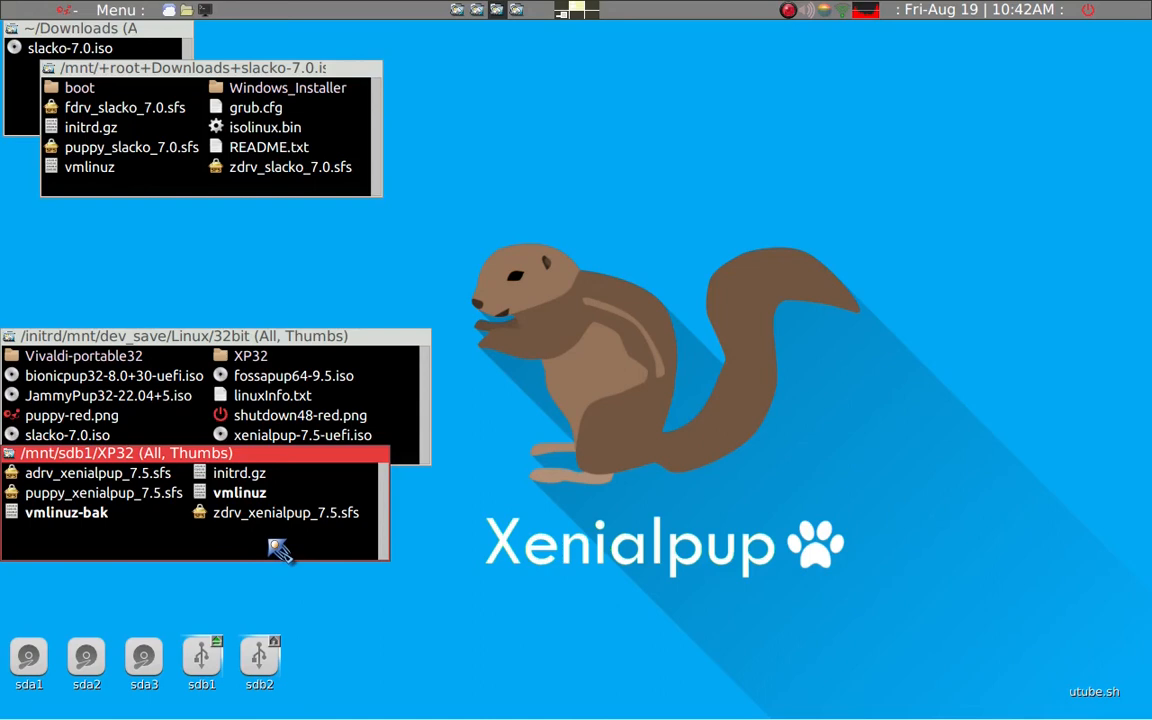
Copy zdrv_slacko_7.0.sfs from the mounted slacko-7.0.iso into /mnt/sdb1/XP32
left_click(240, 168)
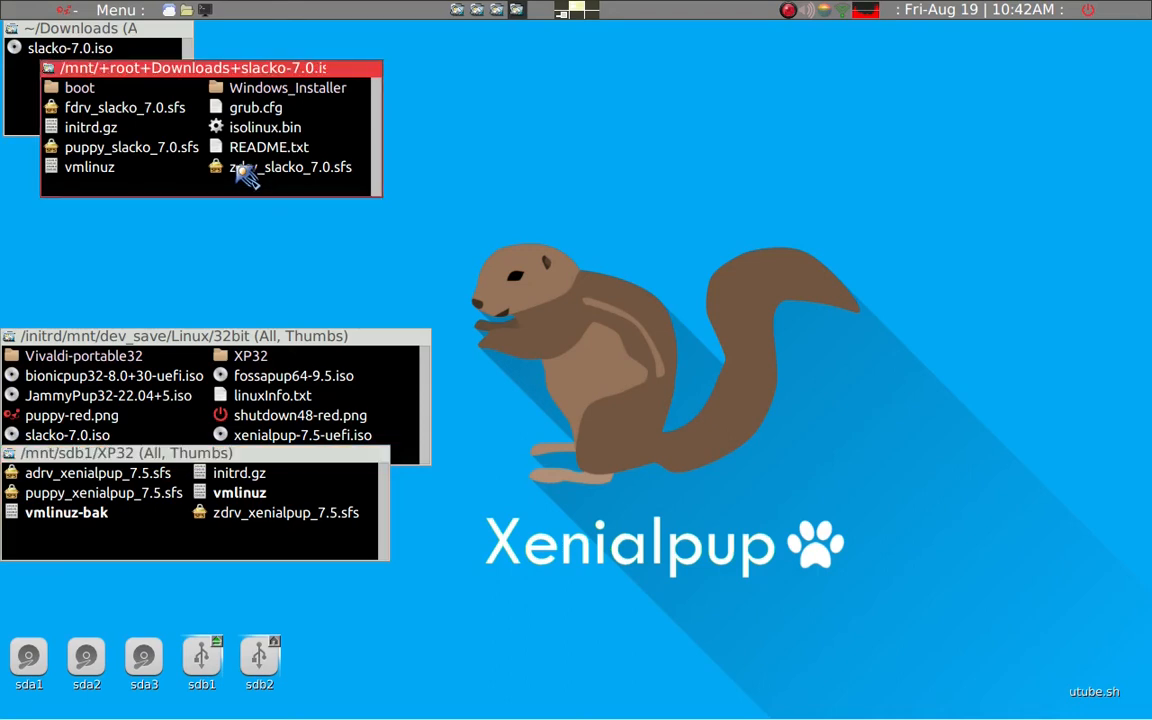
left_click_drag(245, 175, 262, 550)
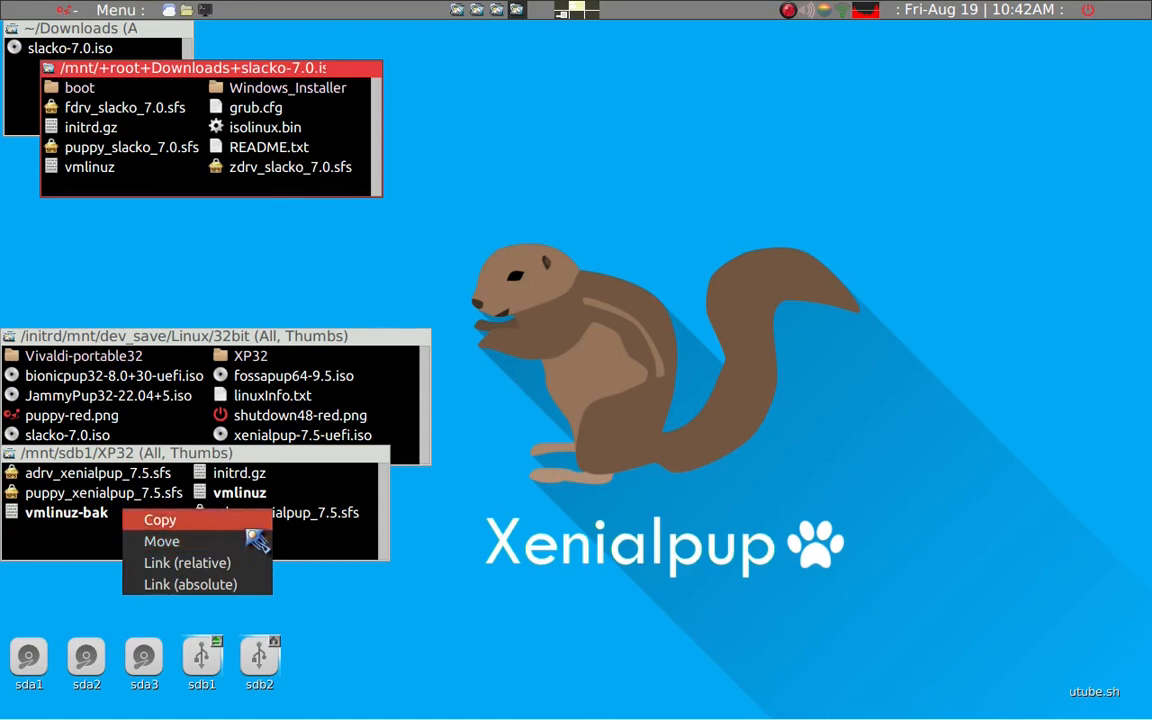
left_click(245, 521)
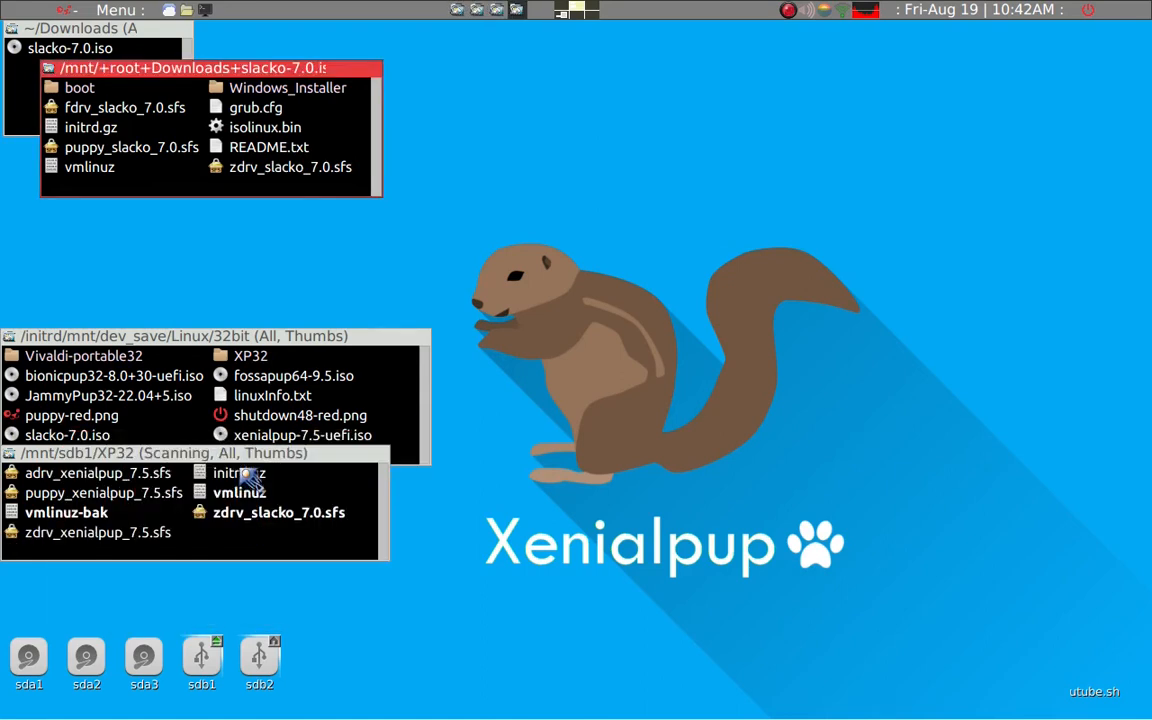
Rename the original zdrv_xenialpup_7.5.sfs in the XP32 folder on sdb1 to zdrv_xenialpup_7.5.sfs-bak
left_click_drag(242, 455, 272, 459)
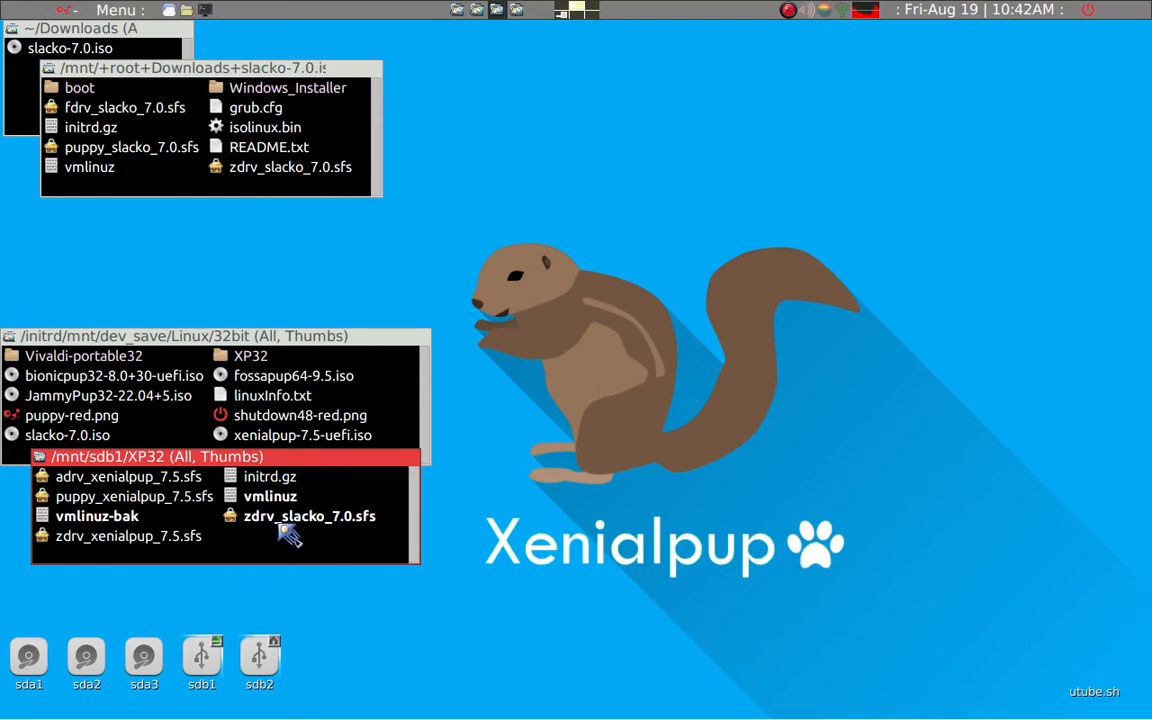
left_click(97, 542)
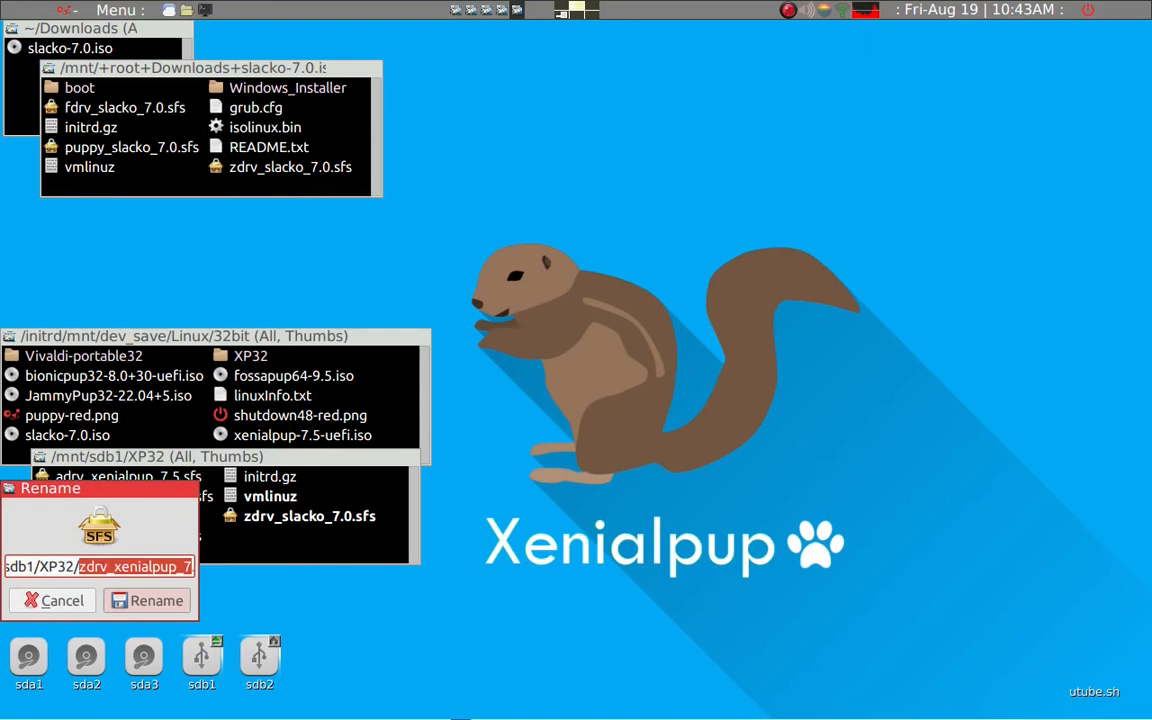
type(".5.sfs")
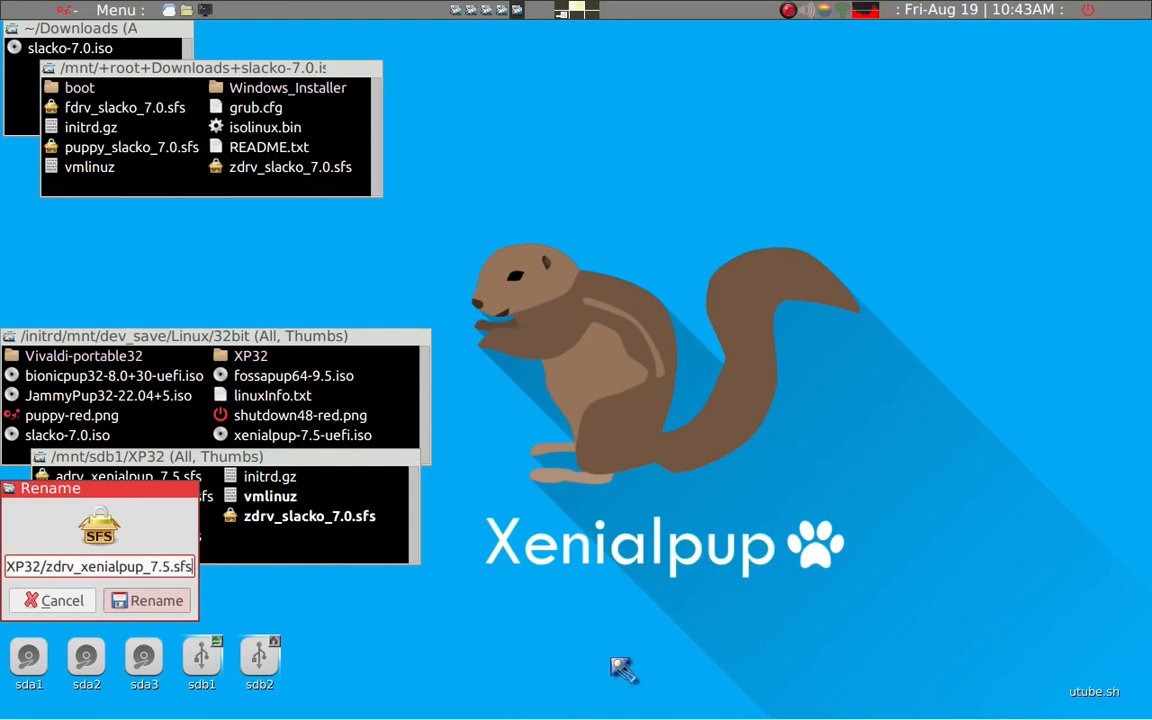
type("-")
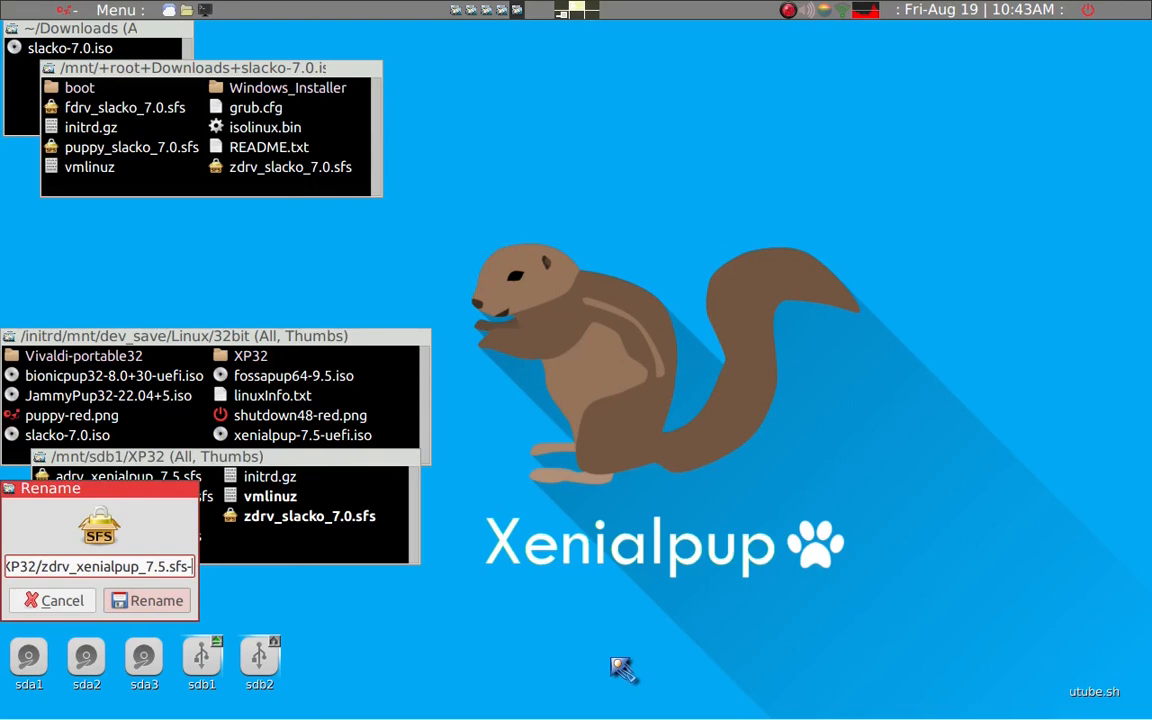
type("v")
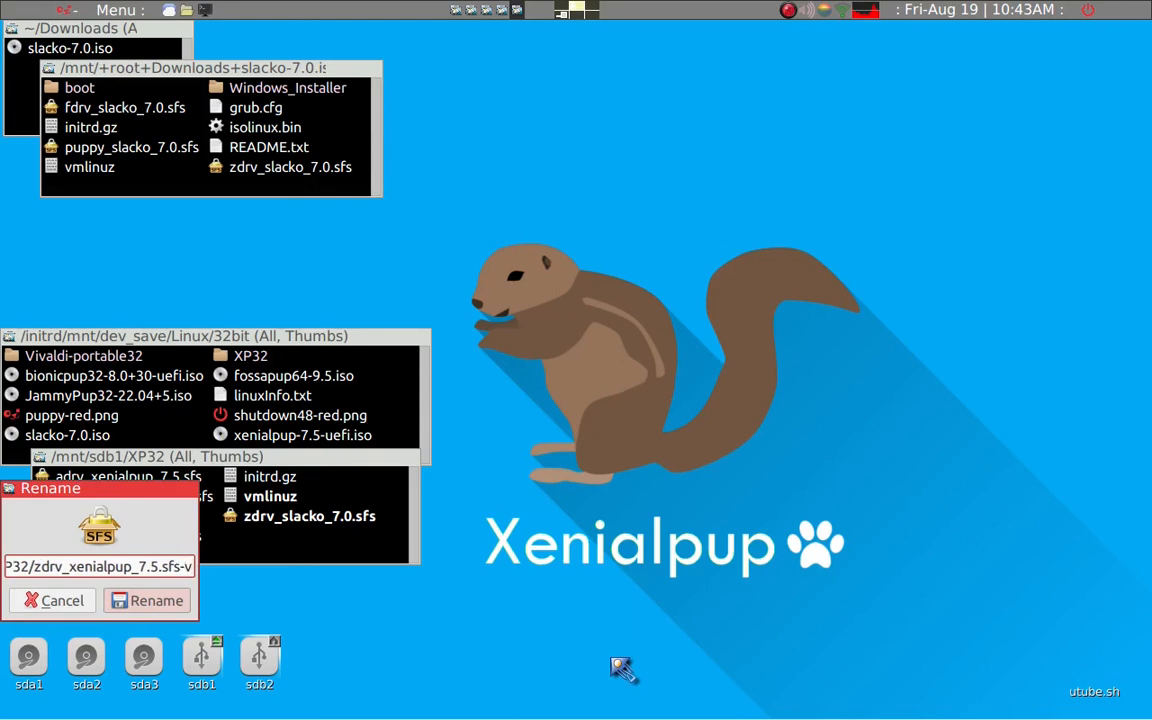
key("BackSpace")
type("BA")
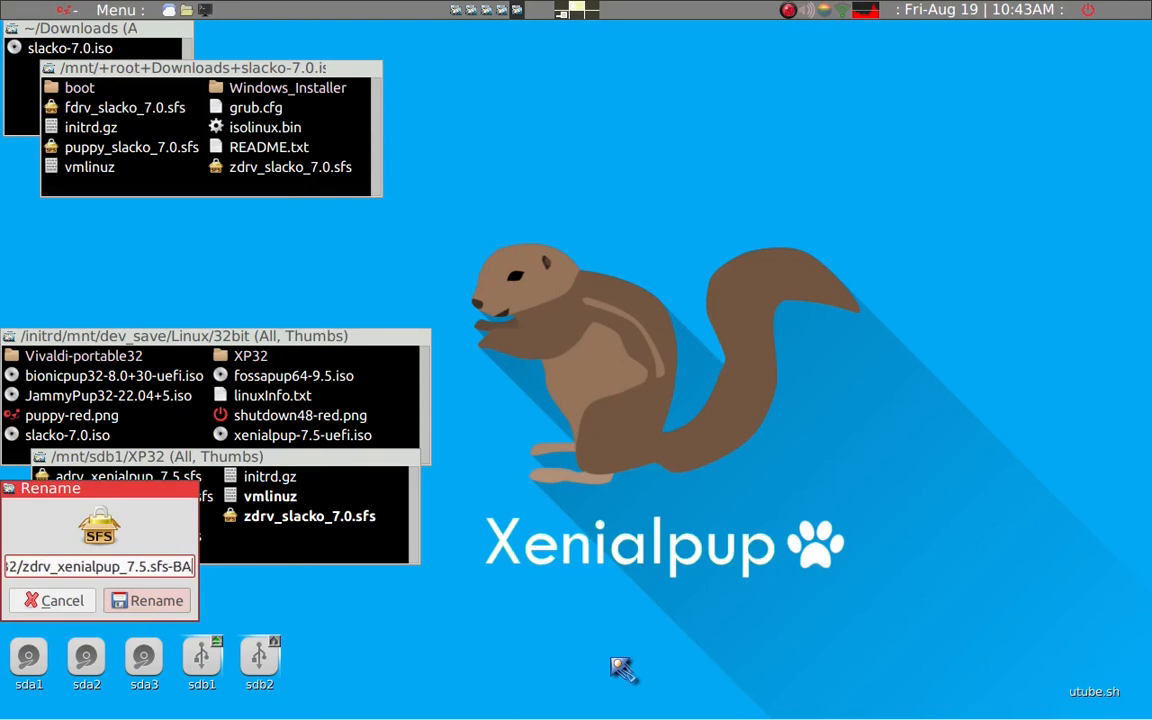
key("BackSpace")
key("BackSpace")
type("bak")
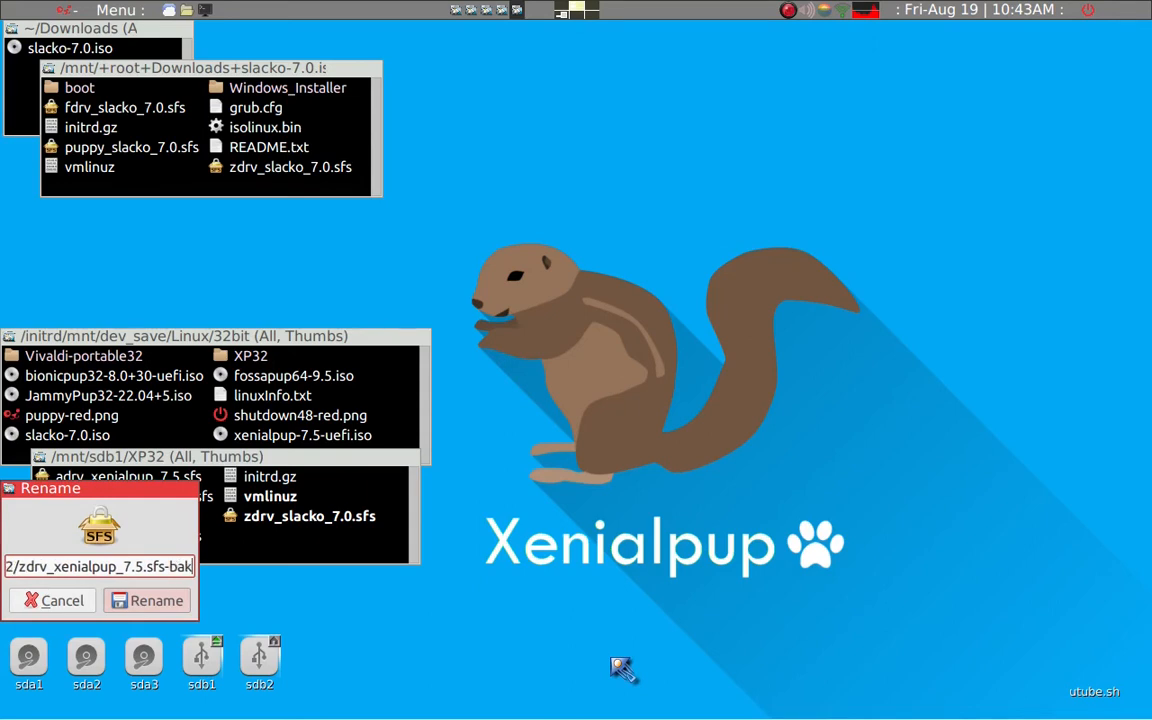
key("Return")
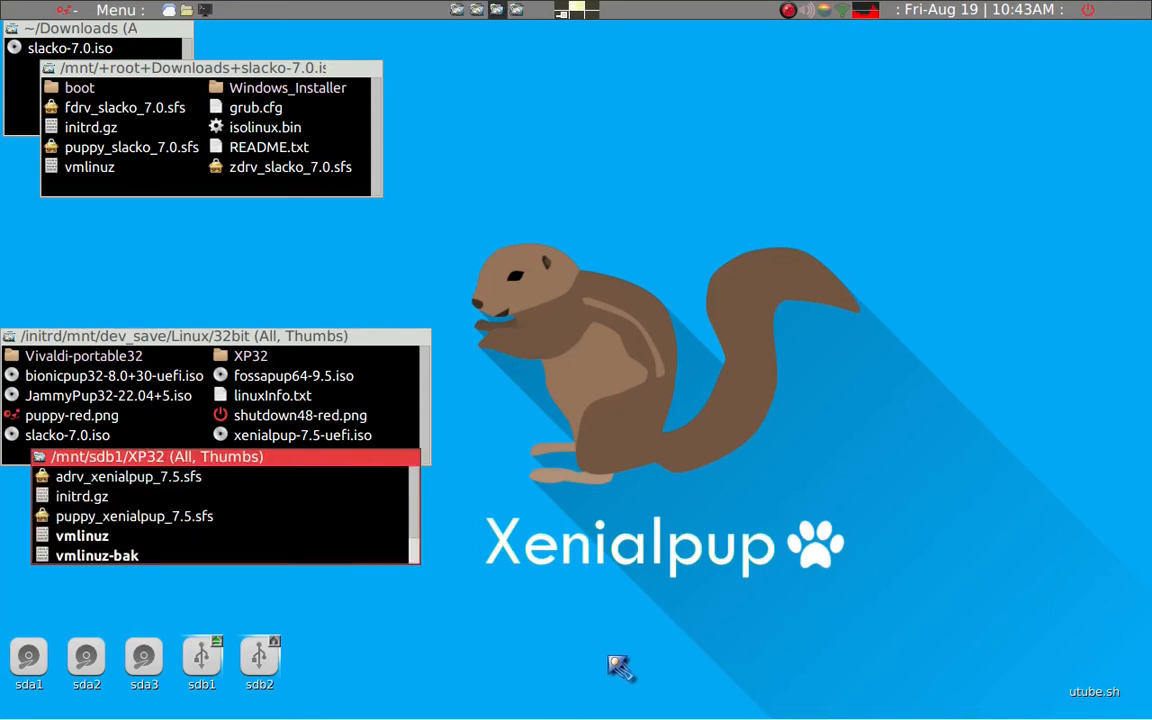
Rename the copied zdrv_slacko_7.0.sfs in the XP32 folder on sdb1 to zdrv_xenialpup_7.5.sfs
scroll(345, 530, "down", 1)
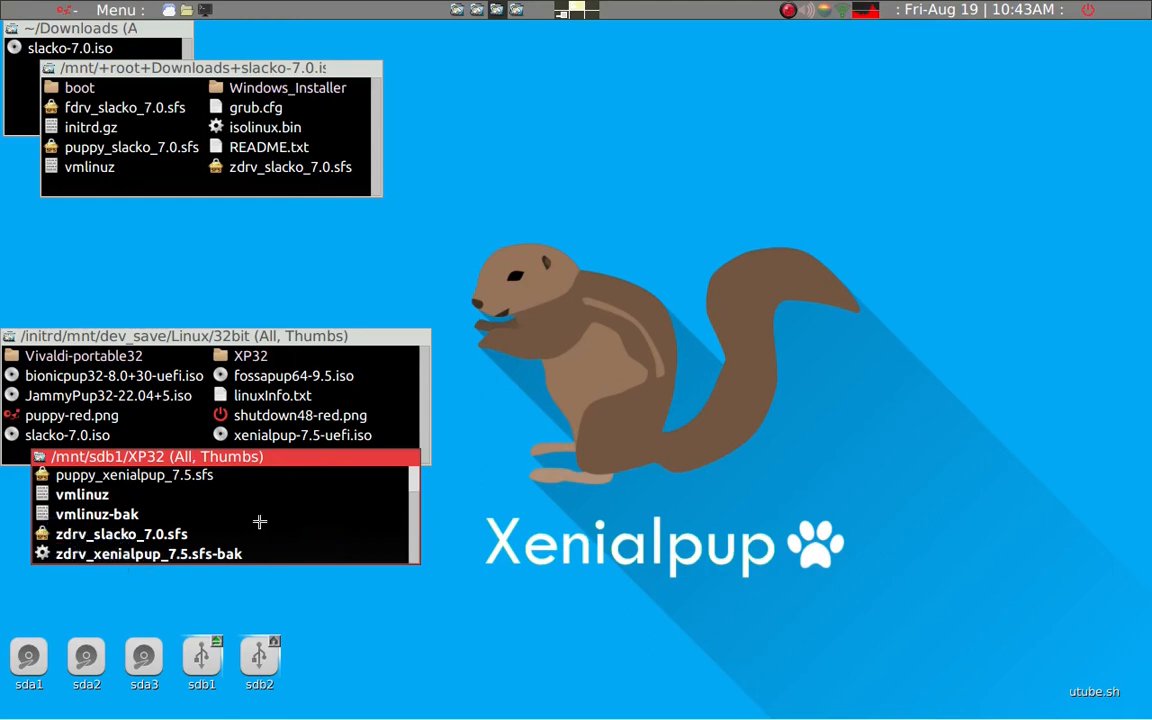
key("F2")
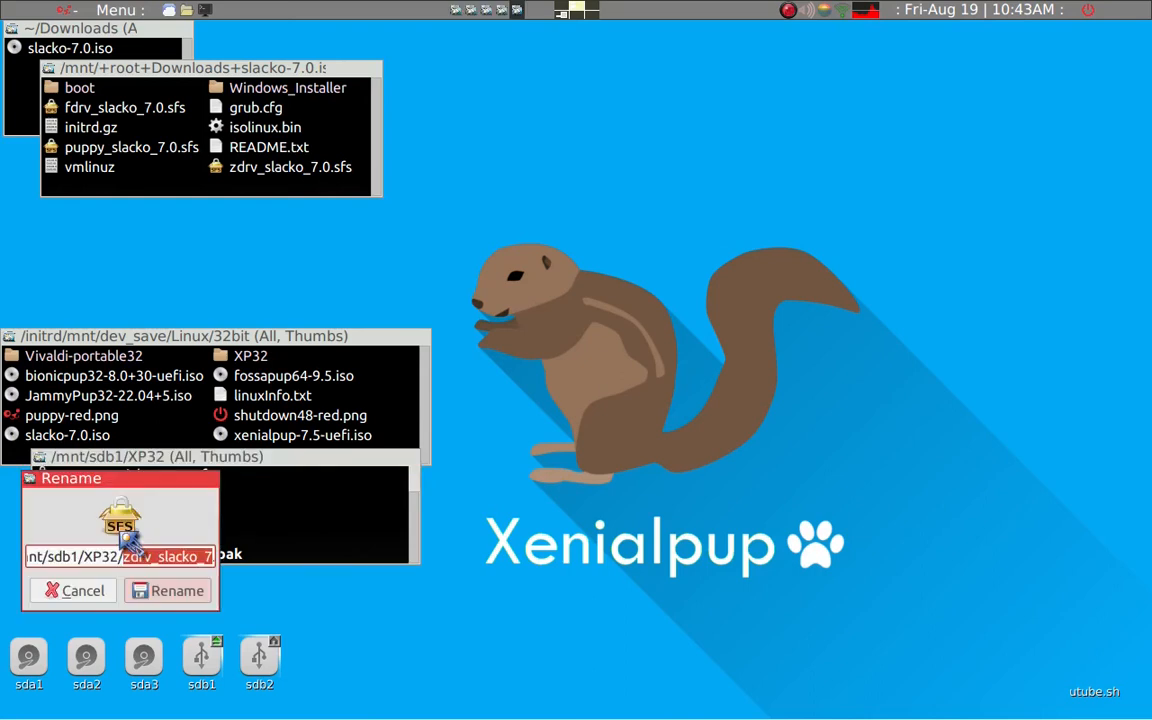
left_click_drag(123, 481, 533, 428)
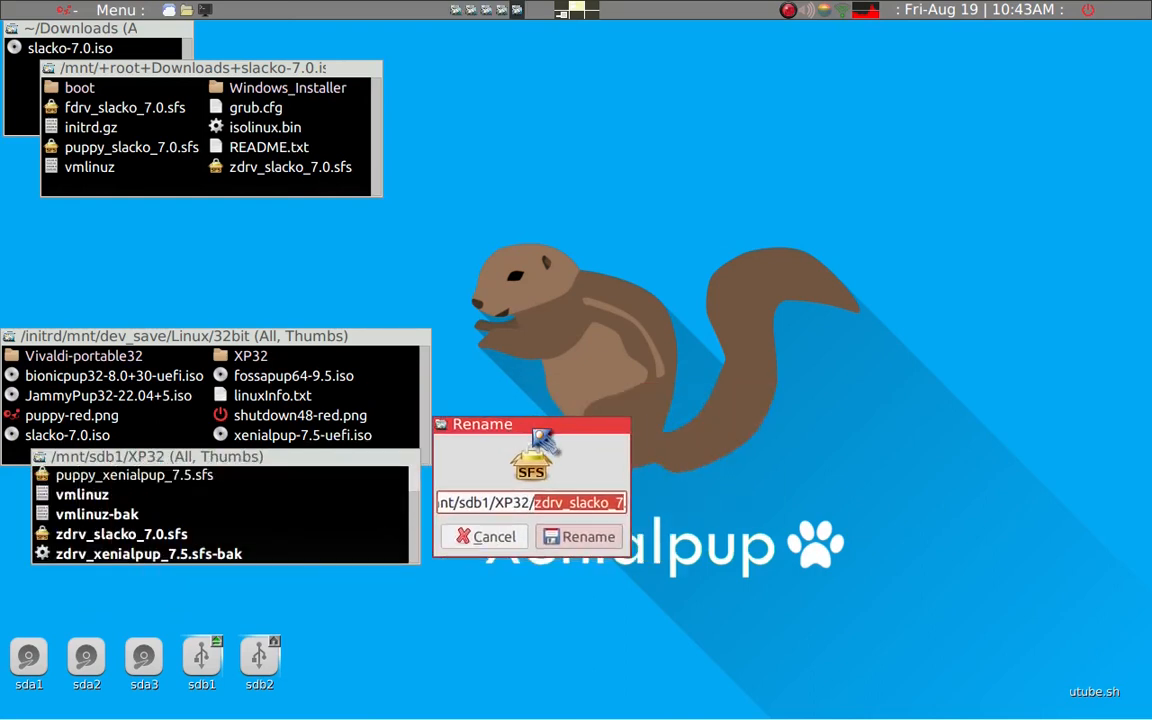
key("Right")
key("Right")
key("Right")
key("Right")
key("Right")
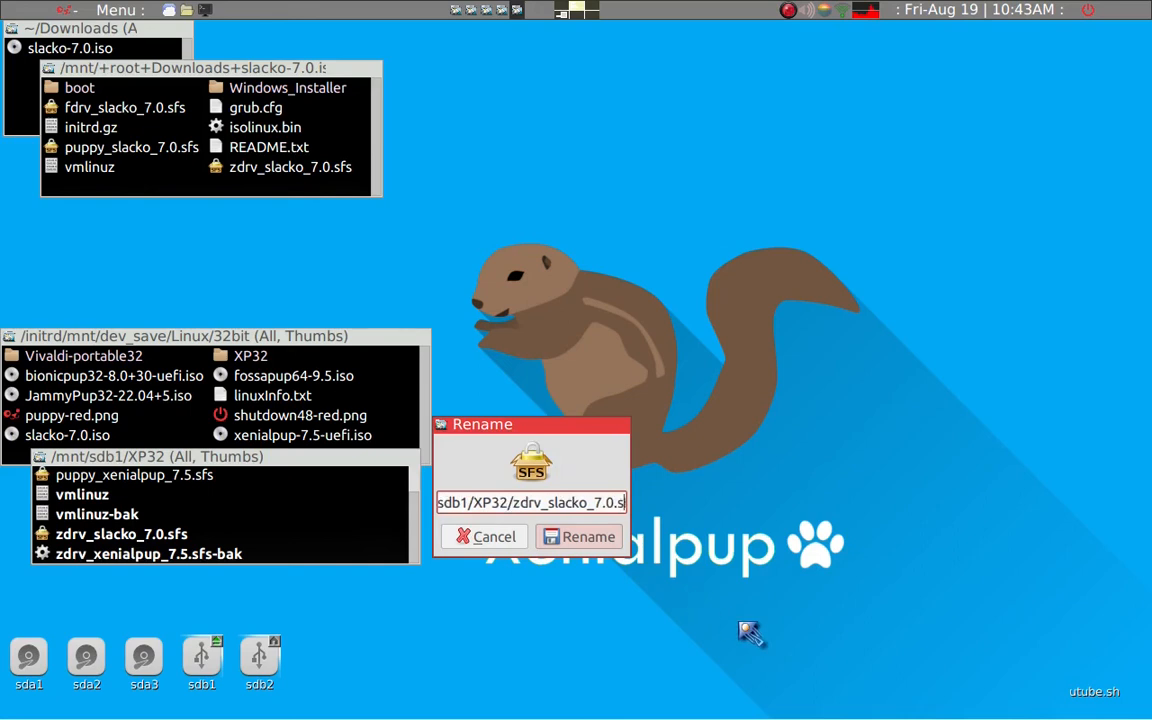
key("Left")
key("BackSpace")
key("BackSpace")
key("BackSpace")
key("BackSpace")
key("BackSpace")
key("BackSpace")
key("BackSpace")
key("BackSpace")
key("BackSpace")
key("BackSpace")
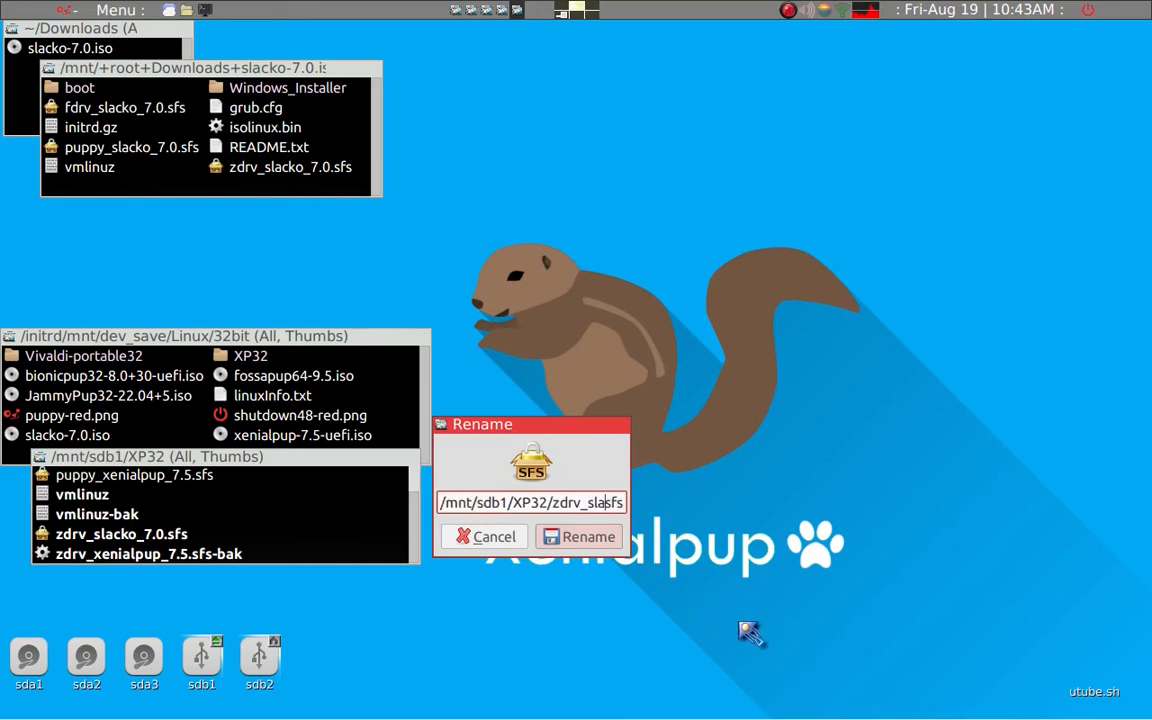
key("BackSpace")
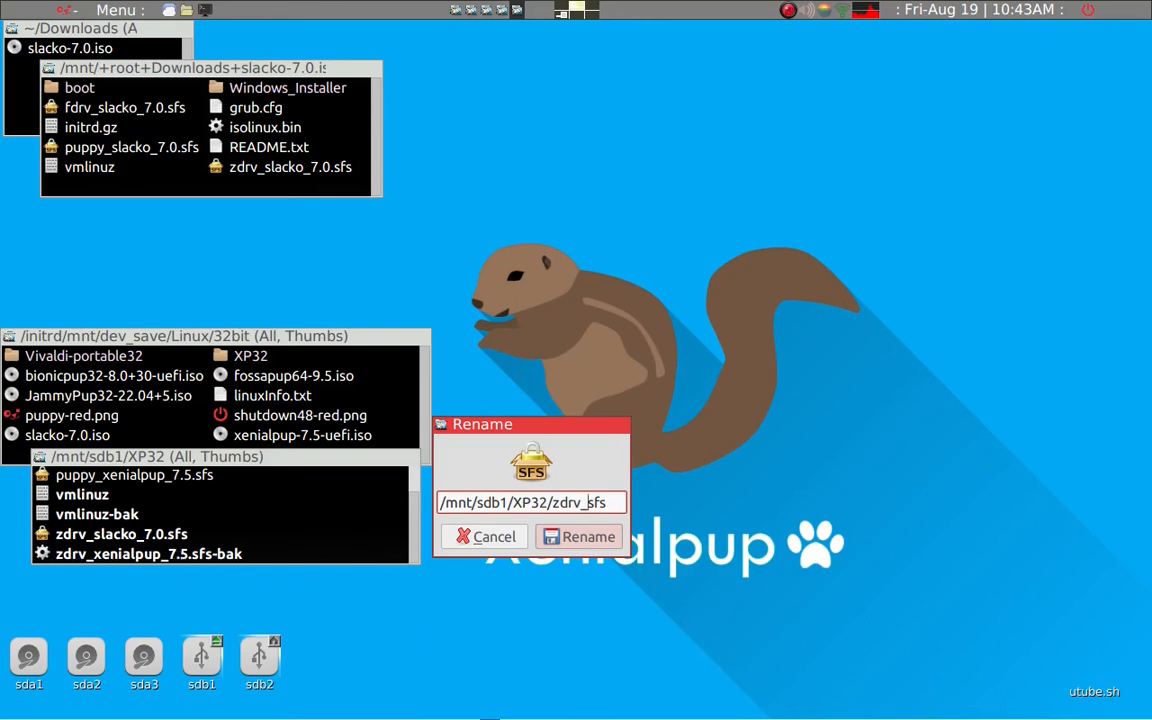
type("xenialpup")
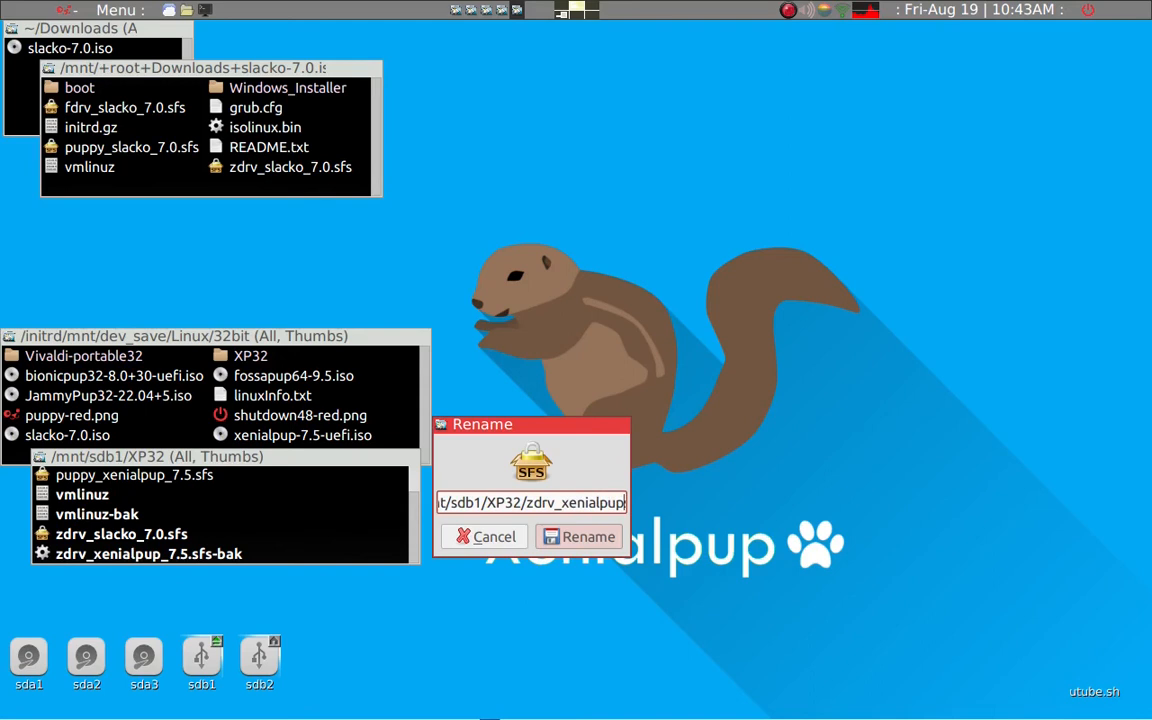
type("_")
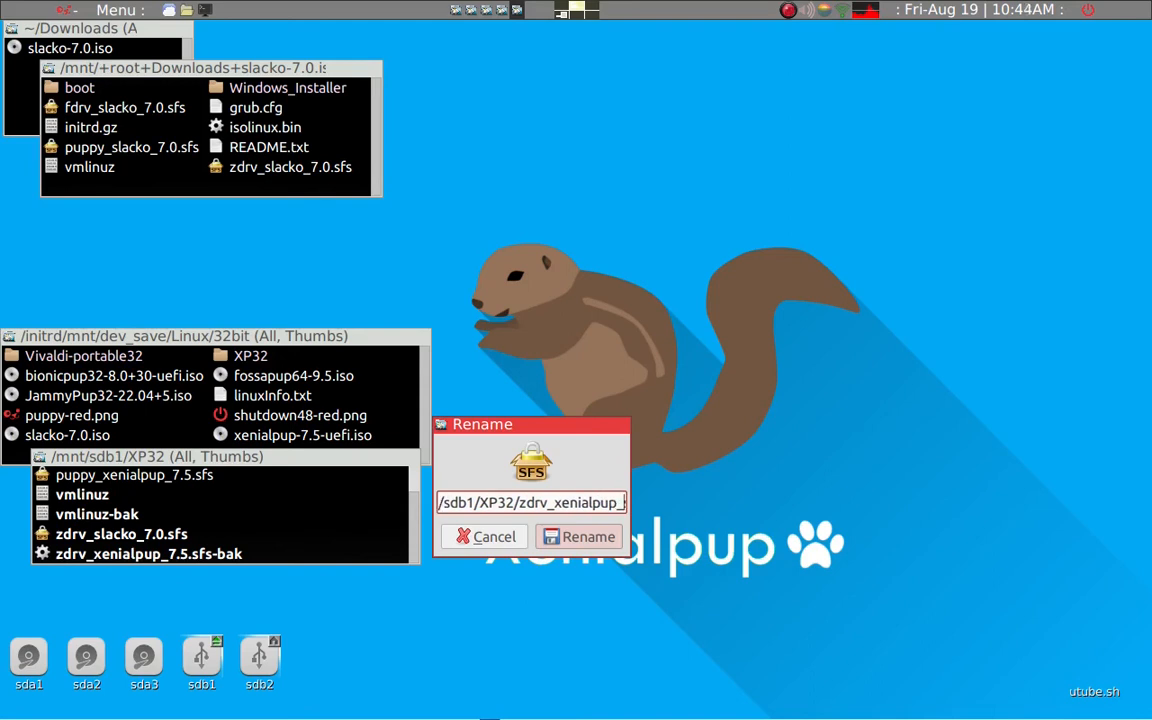
type("7.5")
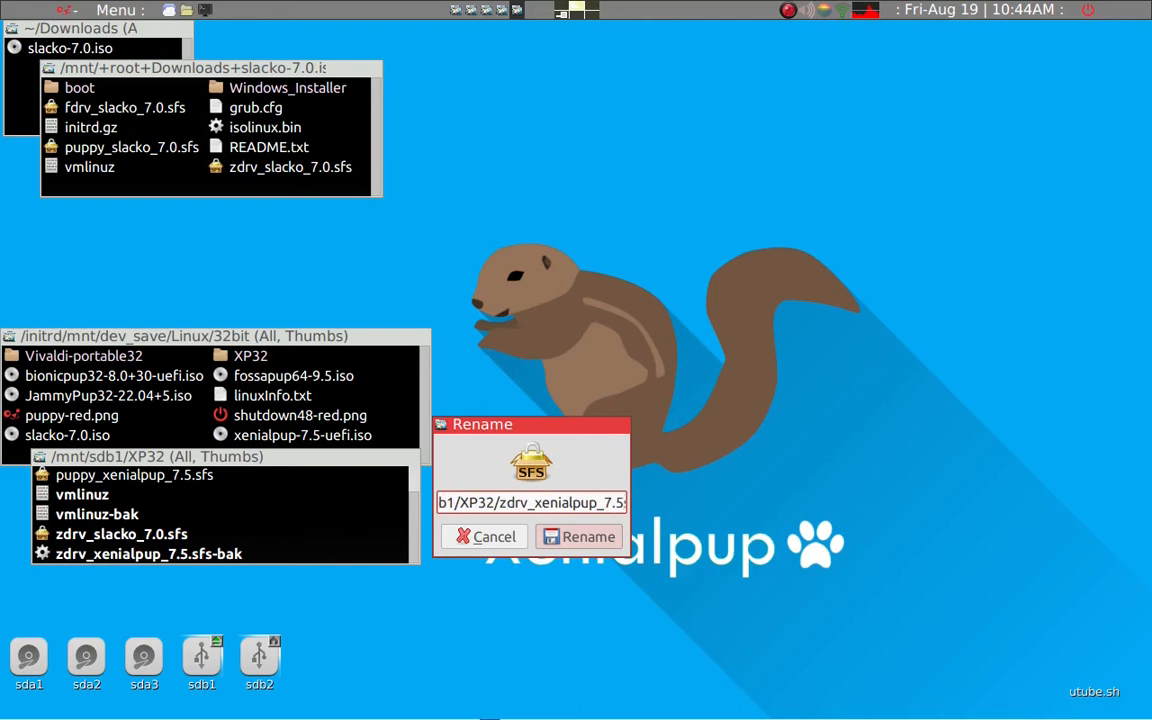
type("sf")
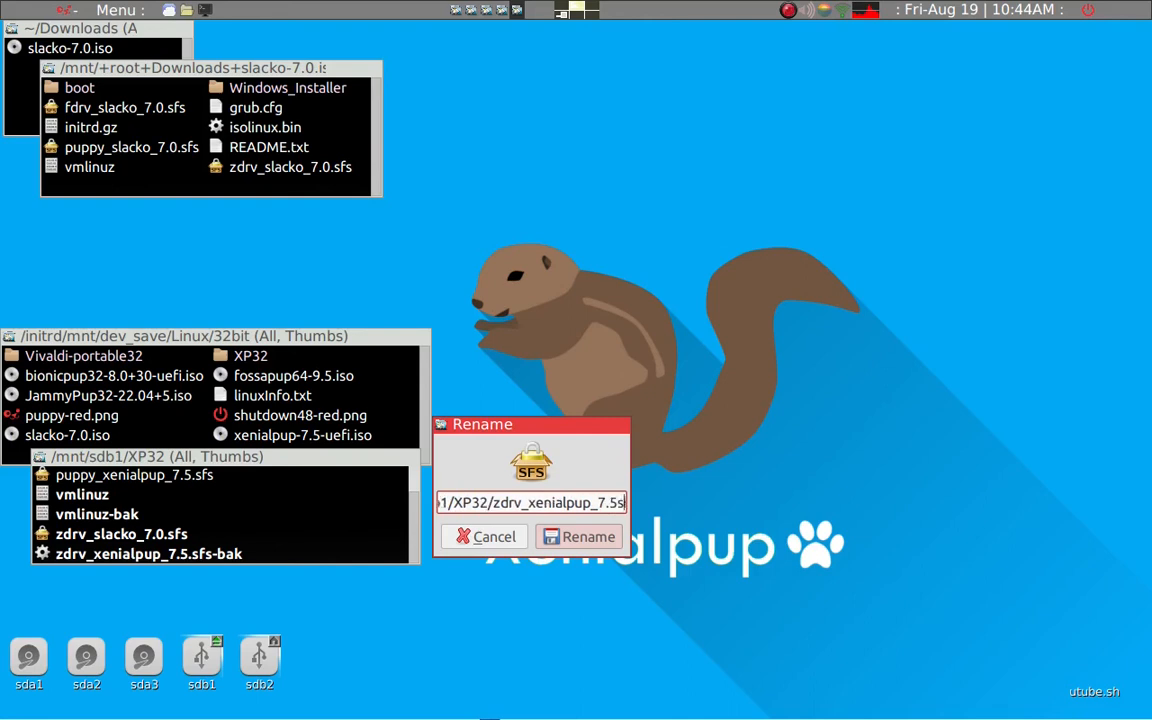
key("Left")
key("Left")
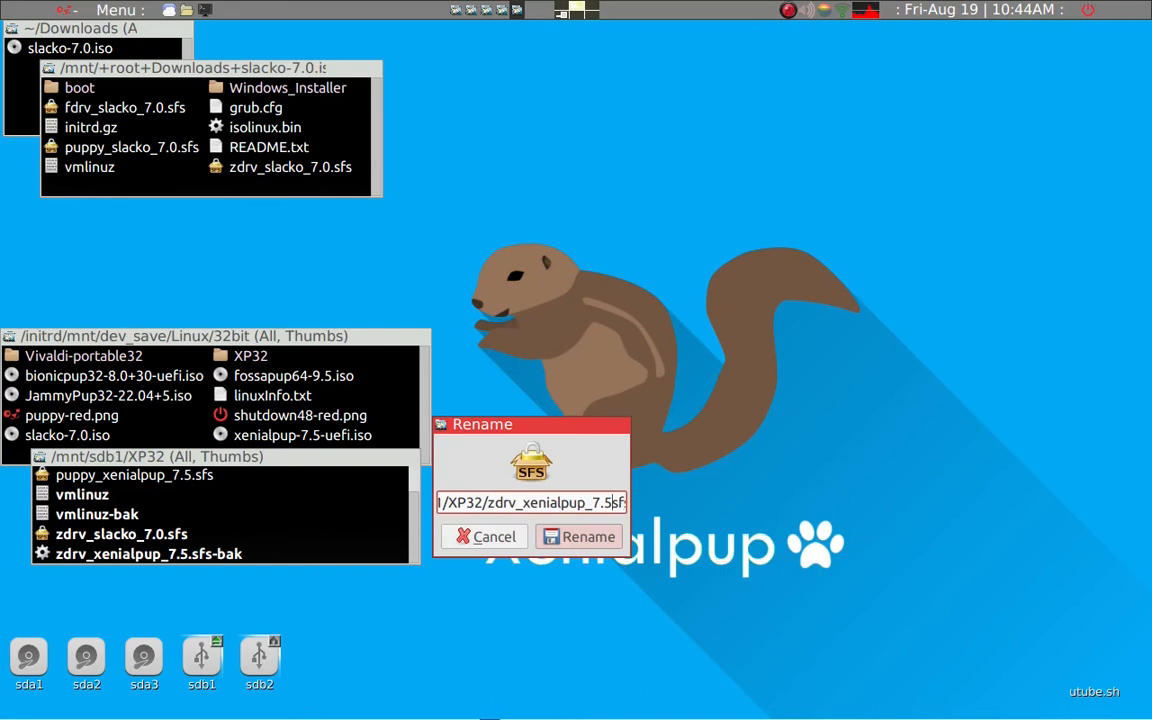
type(".")
key("Right")
key("Right")
type("s")
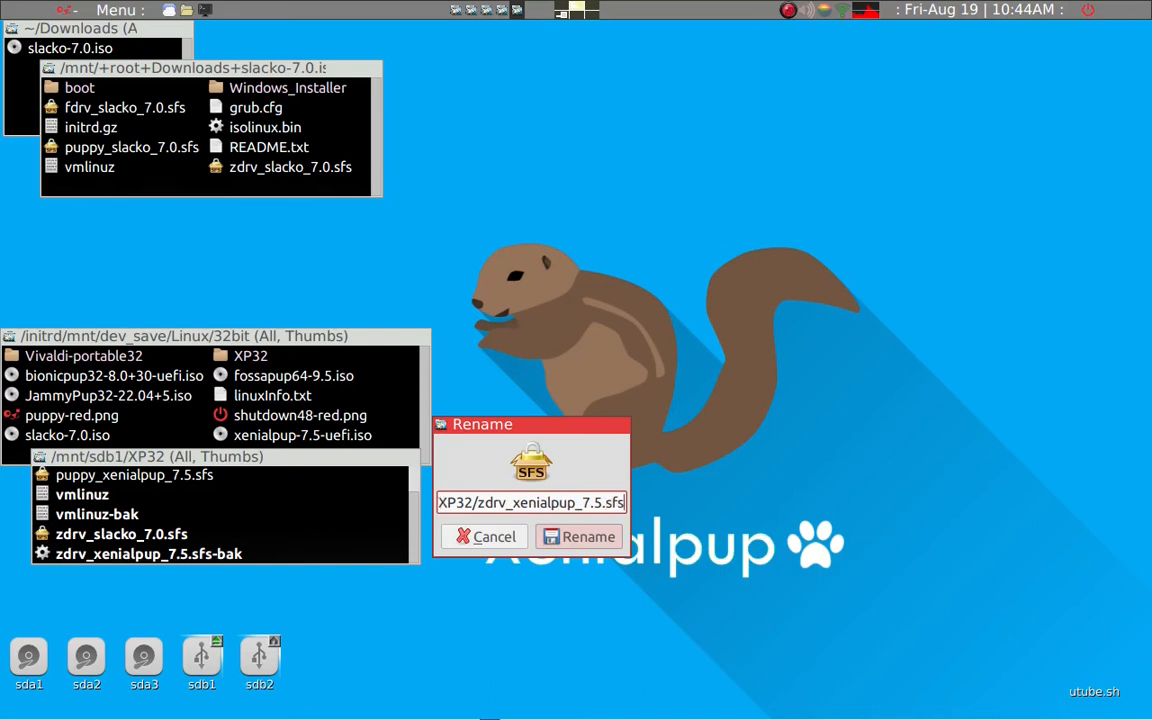
left_click(584, 540)
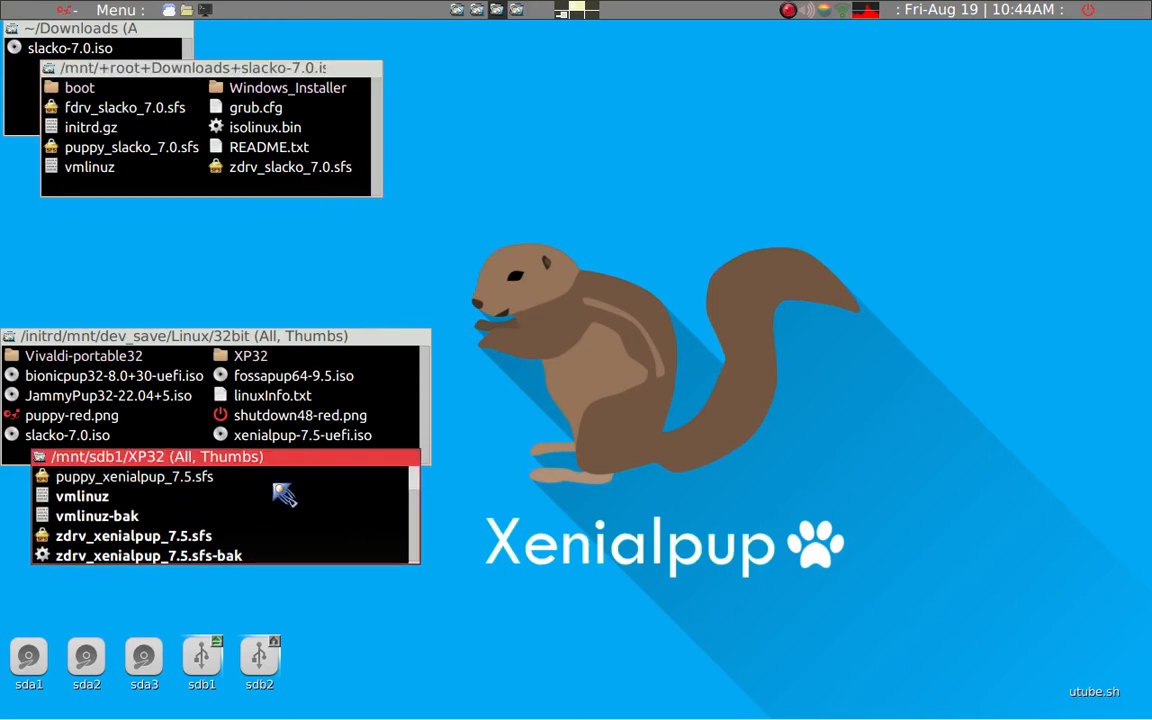
Enlarge the XP32 folder window to fit its files and copy fdrv_slacko_7.0.sfs from the mounted slacko-7.0.iso into it
double_click(274, 485)
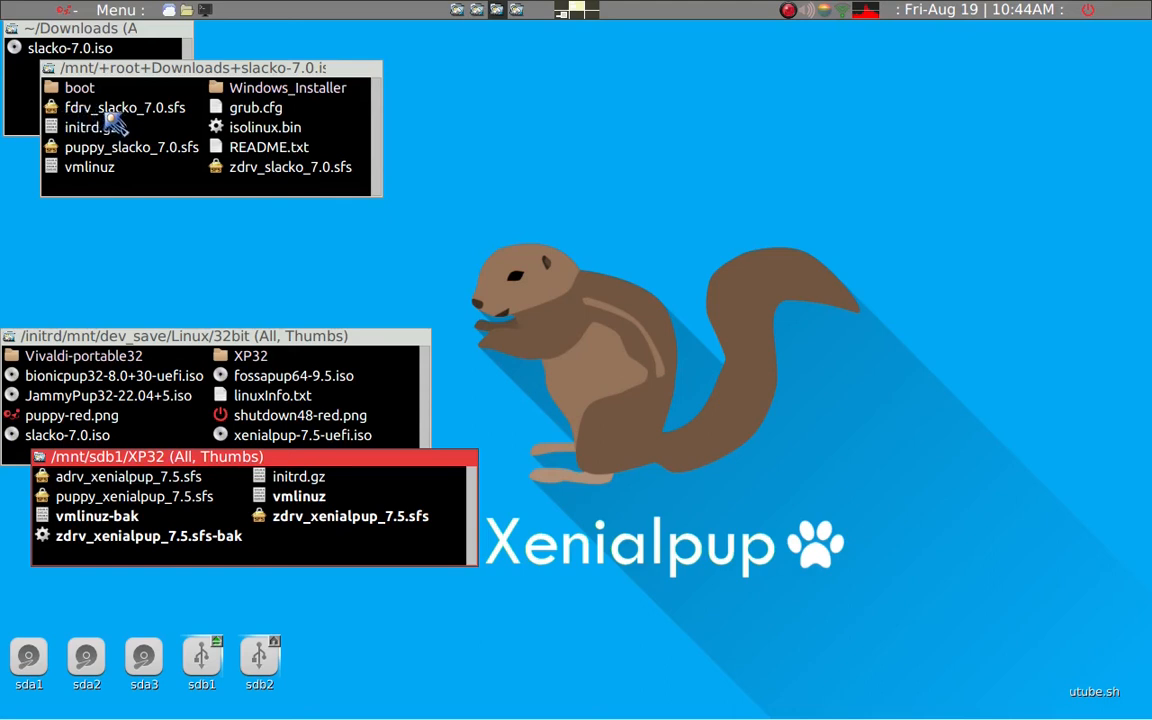
left_click_drag(112, 110, 316, 540)
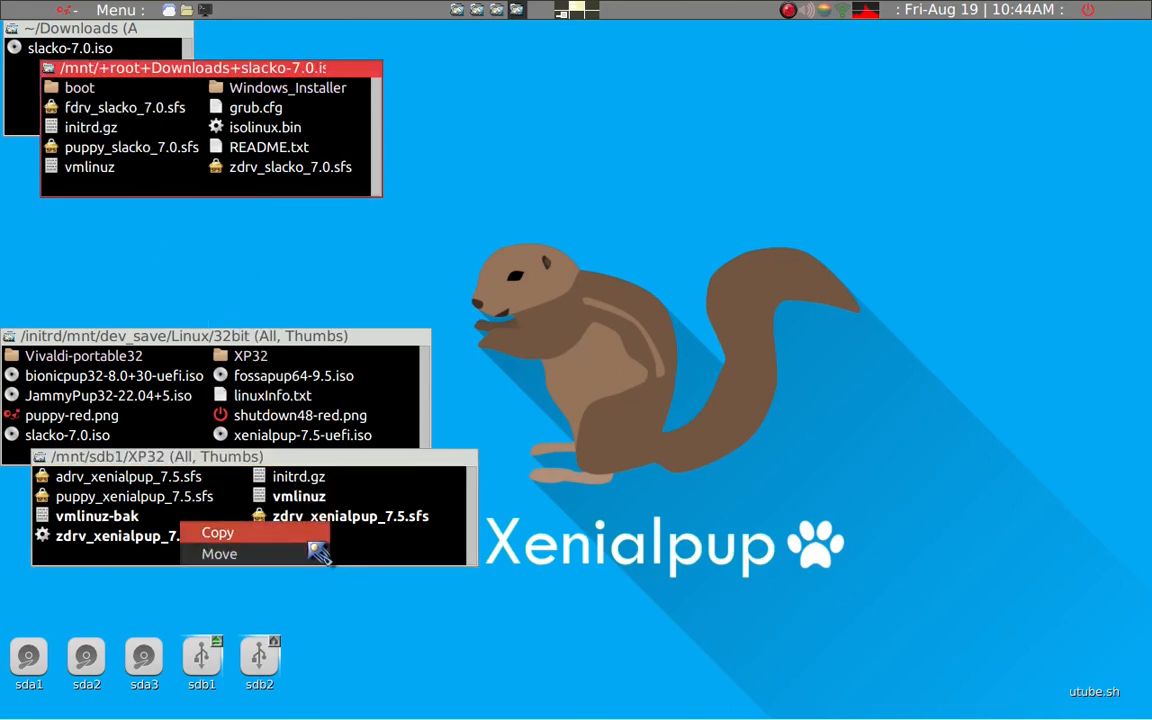
left_click(300, 534)
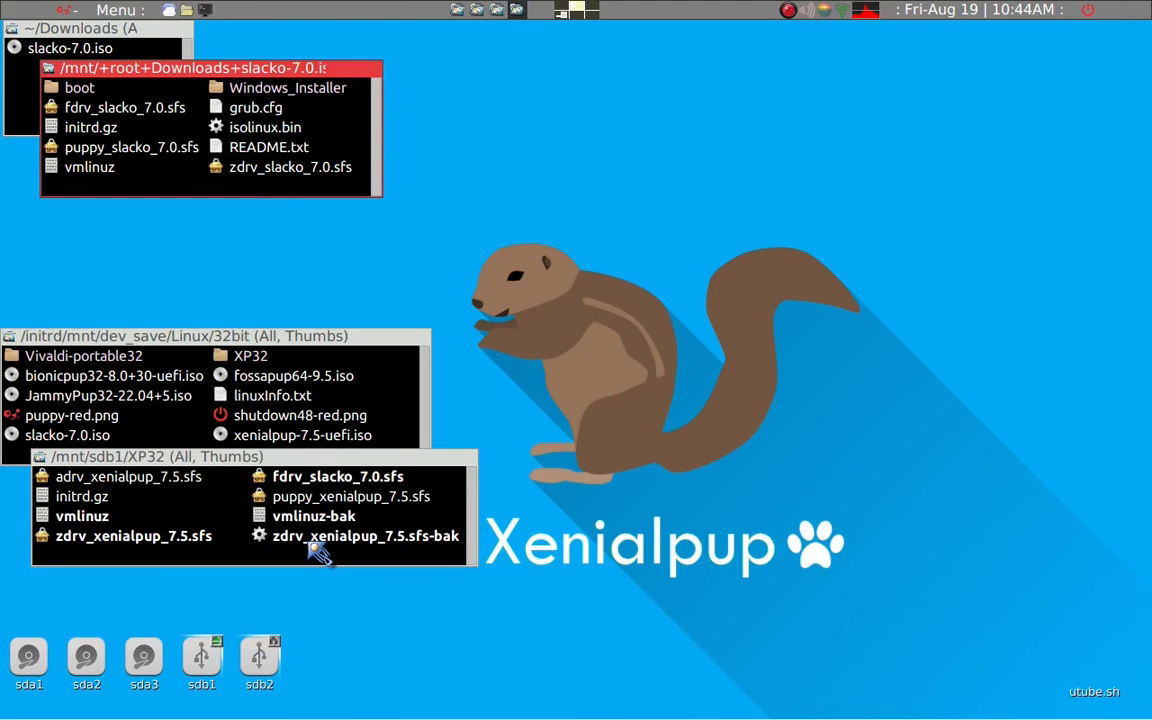
Rename the copied fdrv_slacko_7.0.sfs in the XP32 folder on sdb1 to fdrv_xenialpup_7.5.sfs
left_click(323, 561)
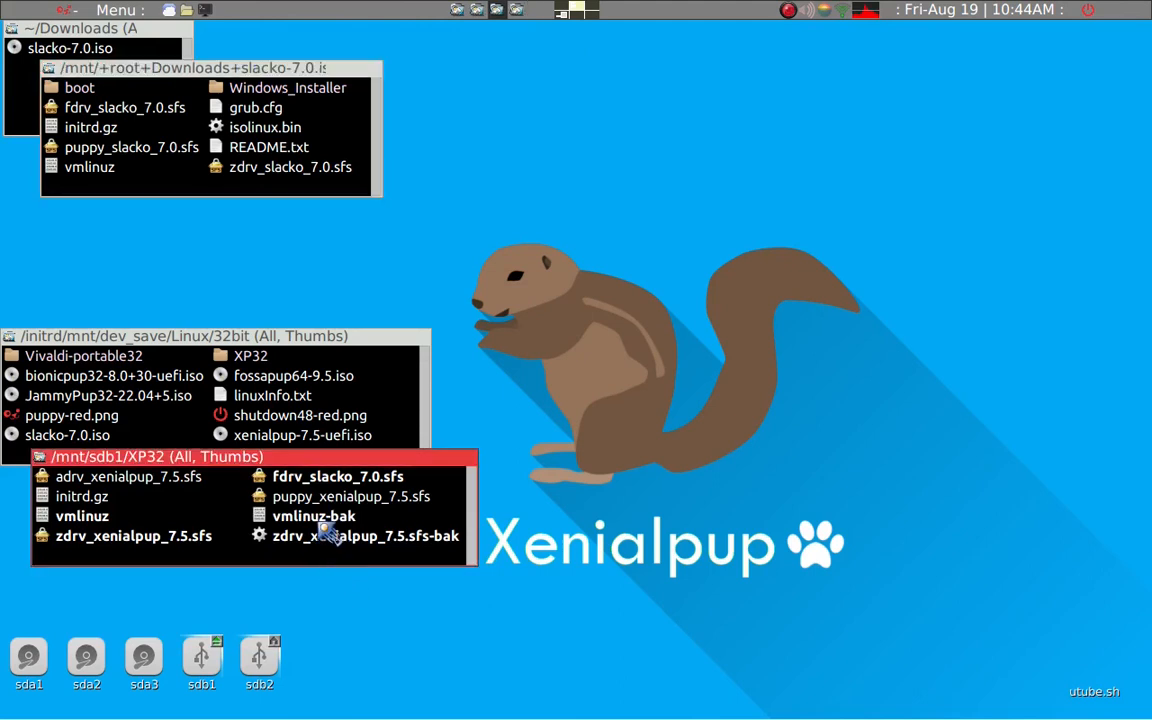
left_click(298, 477)
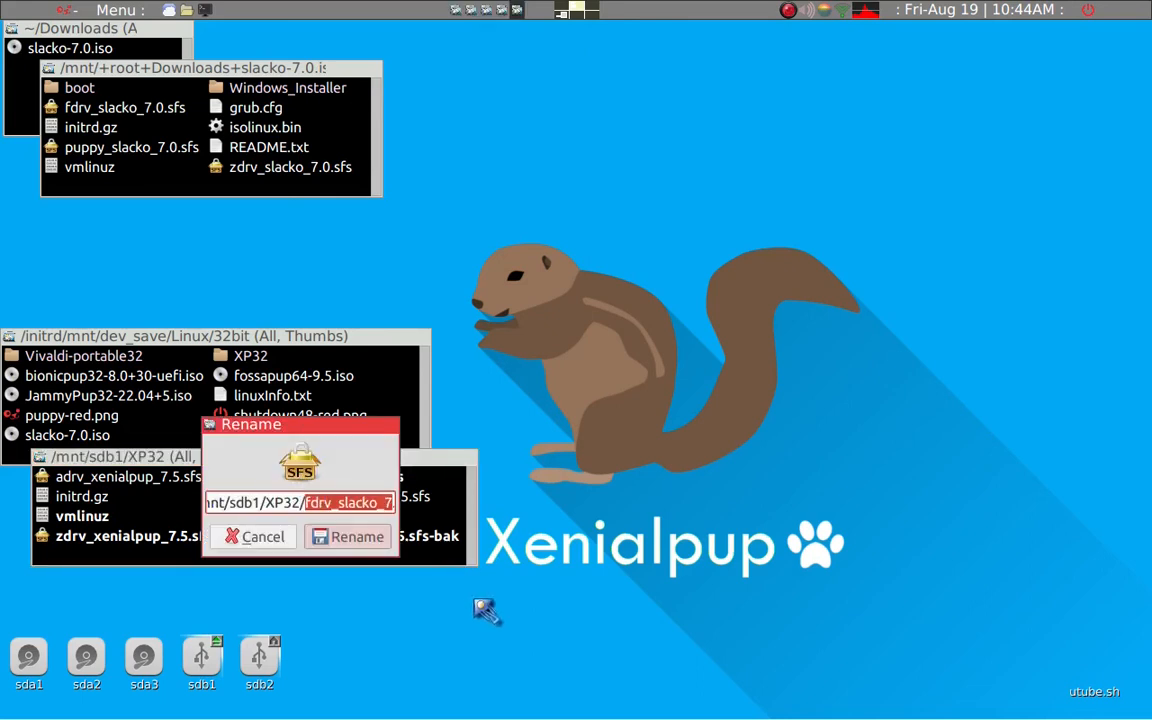
key("Left")
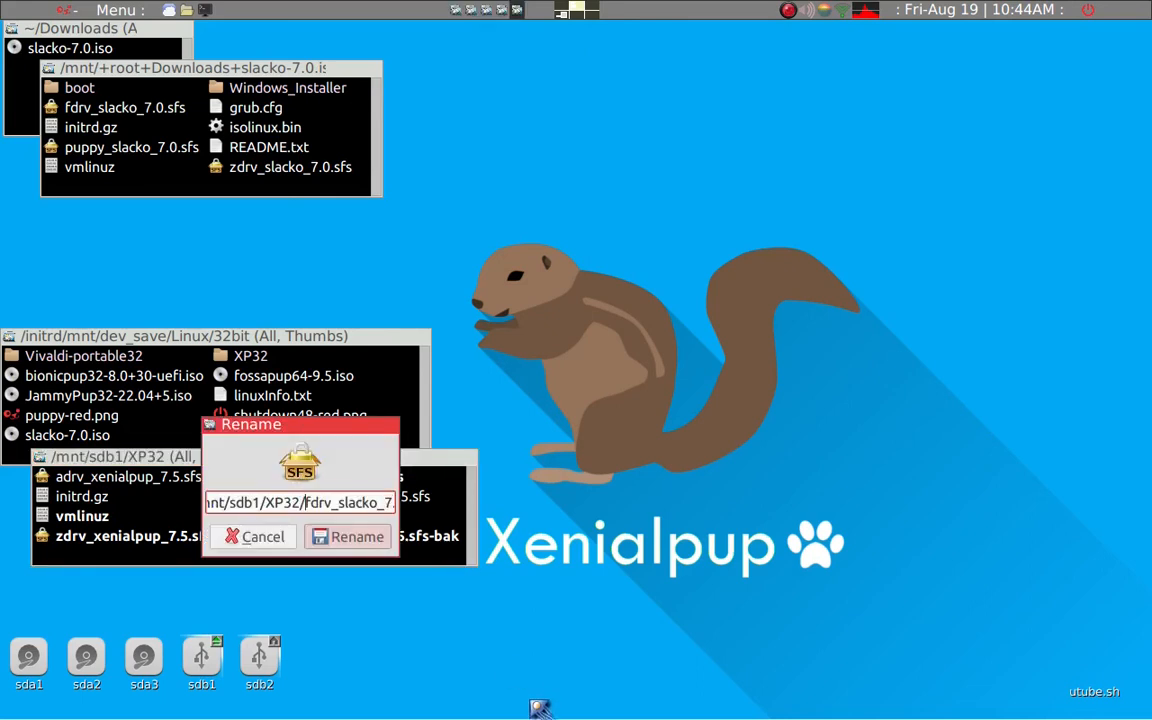
key("Right")
key("Right")
key("Right")
key("Right")
key("Right")
key("Delete")
key("Delete")
key("Delete")
key("Delete")
key("Delete")
key("Delete")
key("Delete")
key("Delete")
key("Delete")
key("Delete")
type("xe")
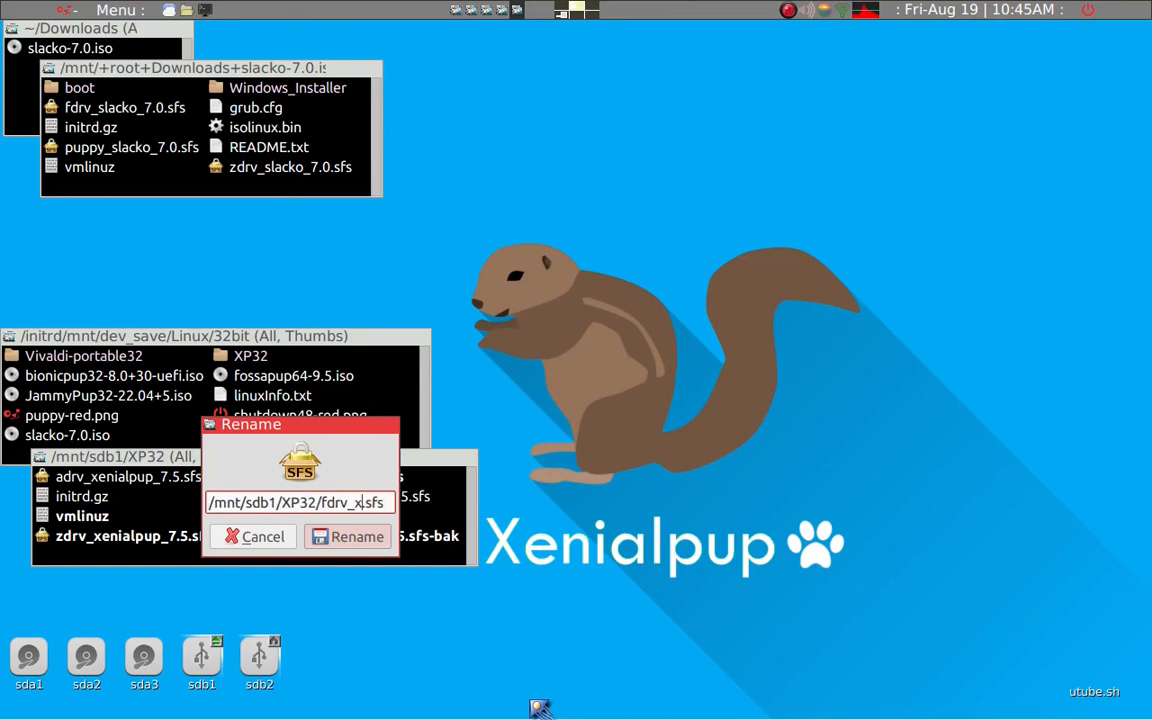
type("nialpup")
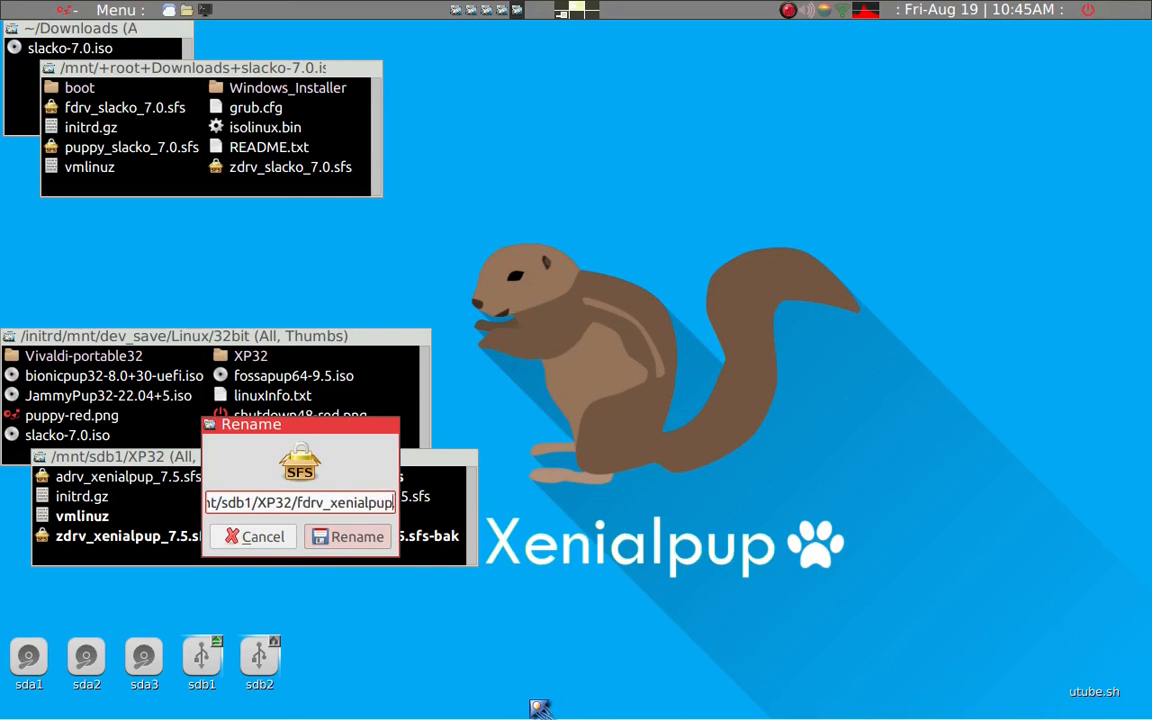
type("_")
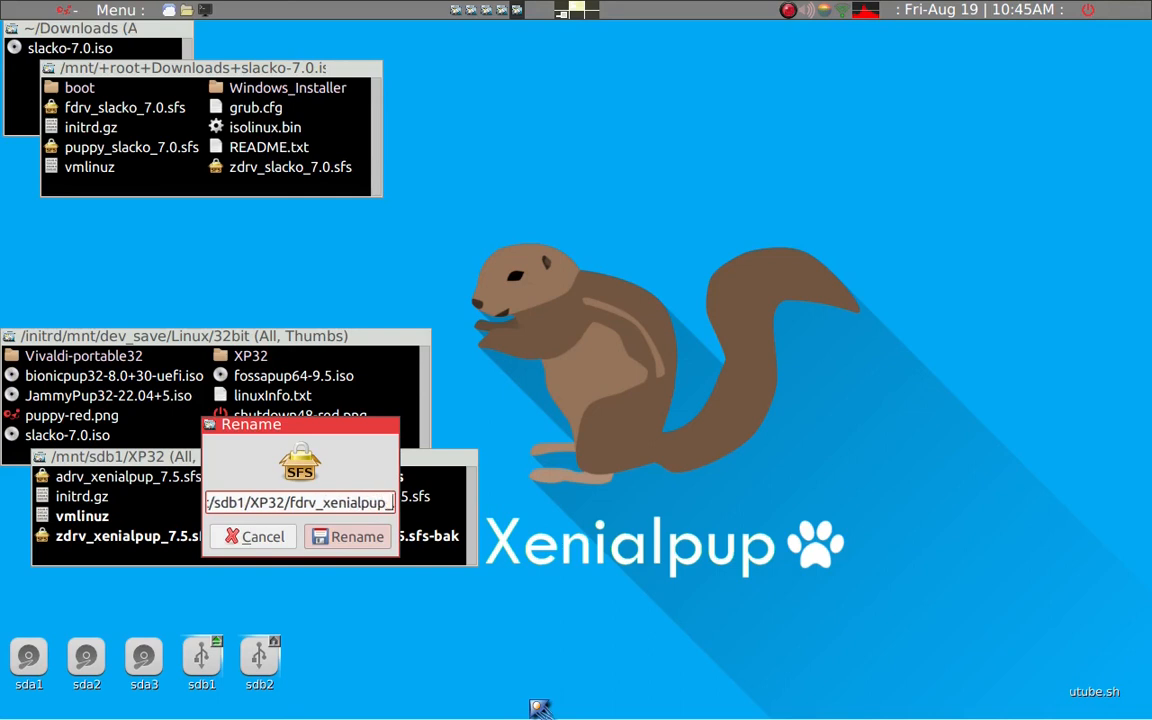
type("7.")
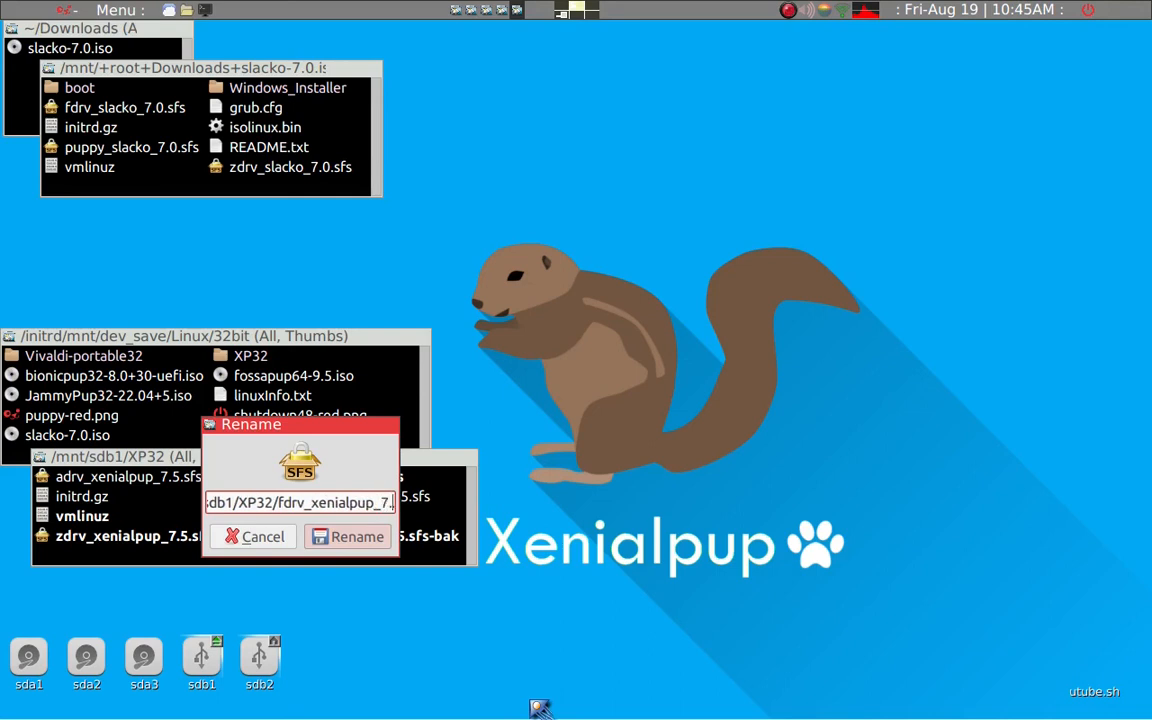
type("5.sfs")
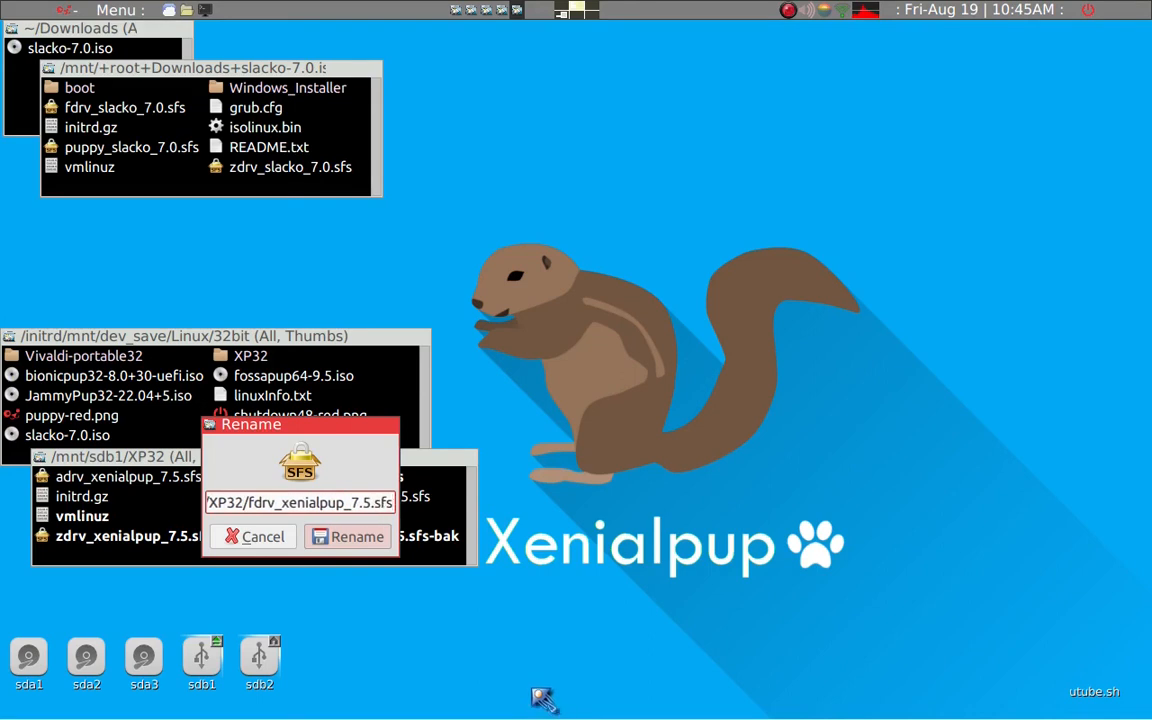
left_click(360, 535)
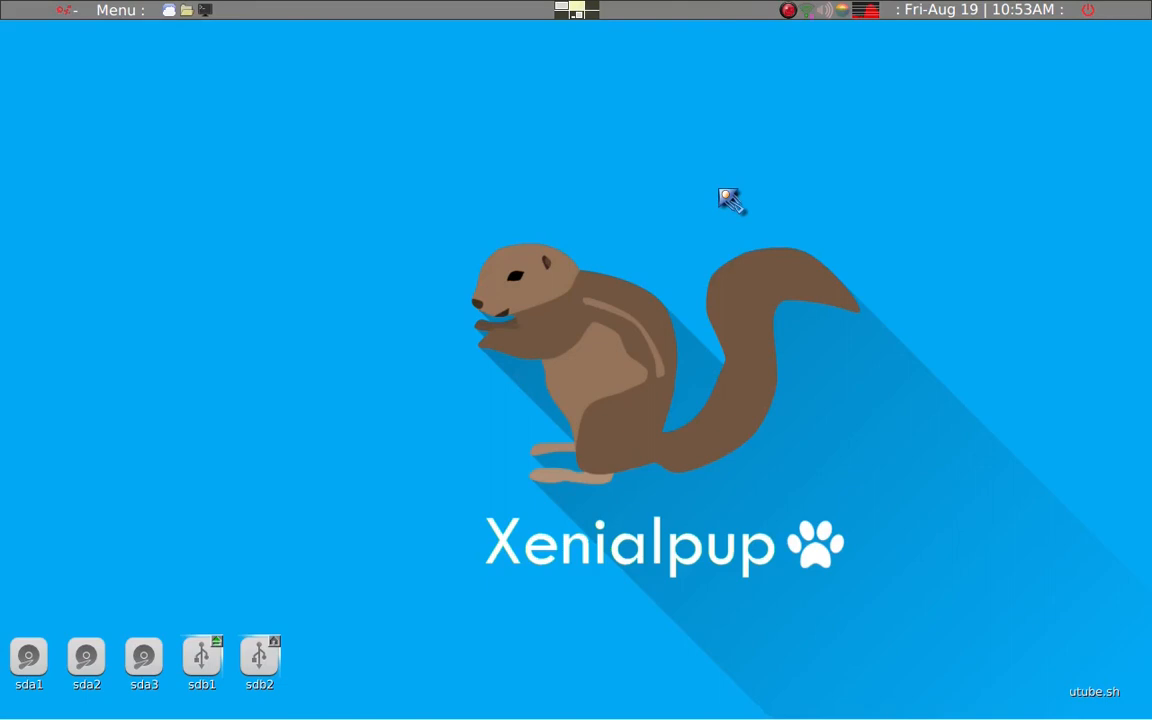
Open a terminal and check the running kernel version with uname -r
key("ctrl+alt+t")
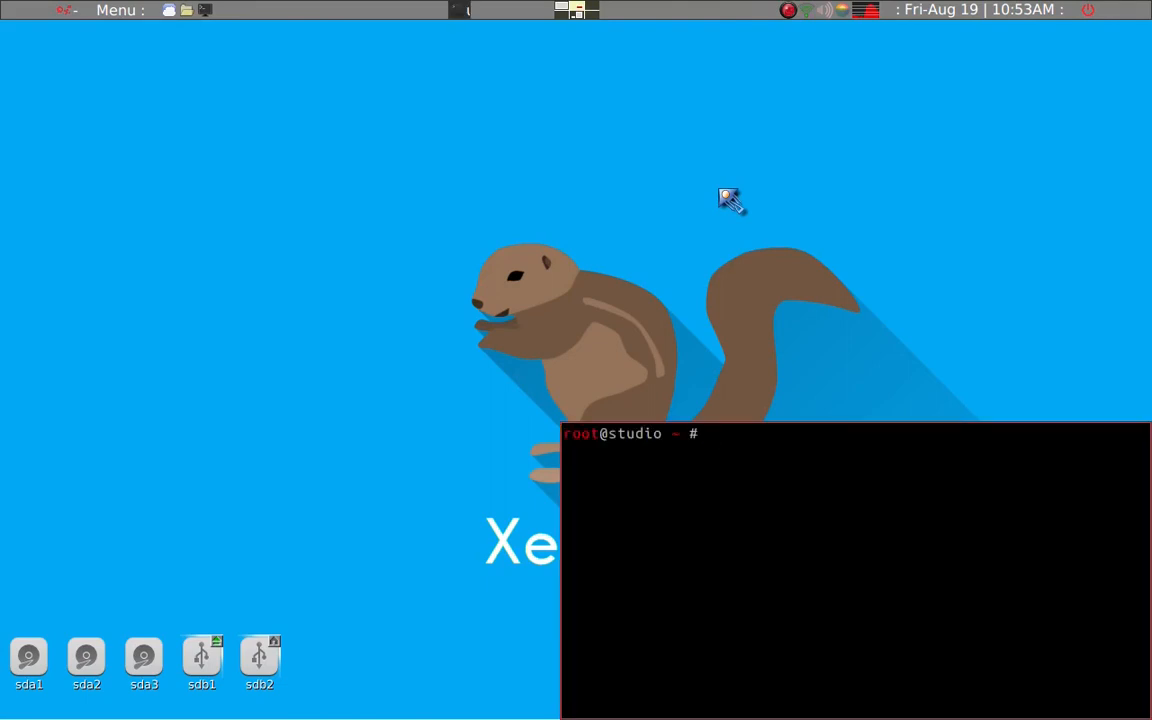
type("uname -r")
key("Return")
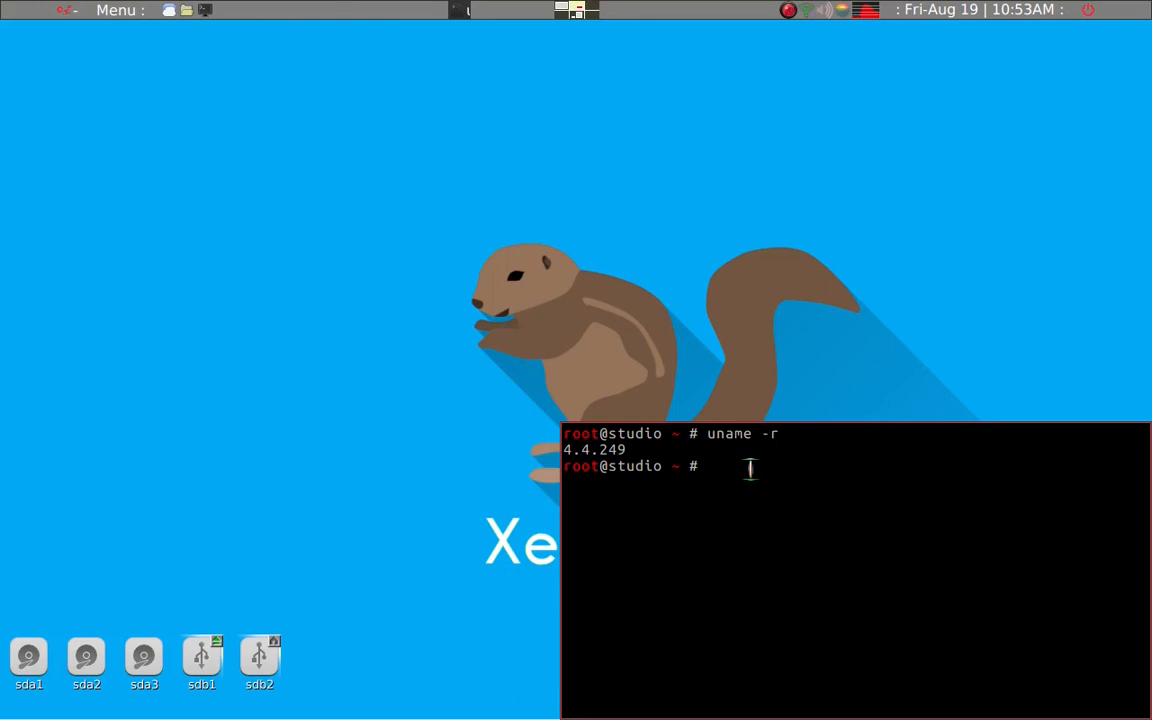
Switch to the Vivaldi workspace, look over the Kernels topics on the Puppy Linux forum and open the Kernel archive topic
key("ctrl+alt+Left")
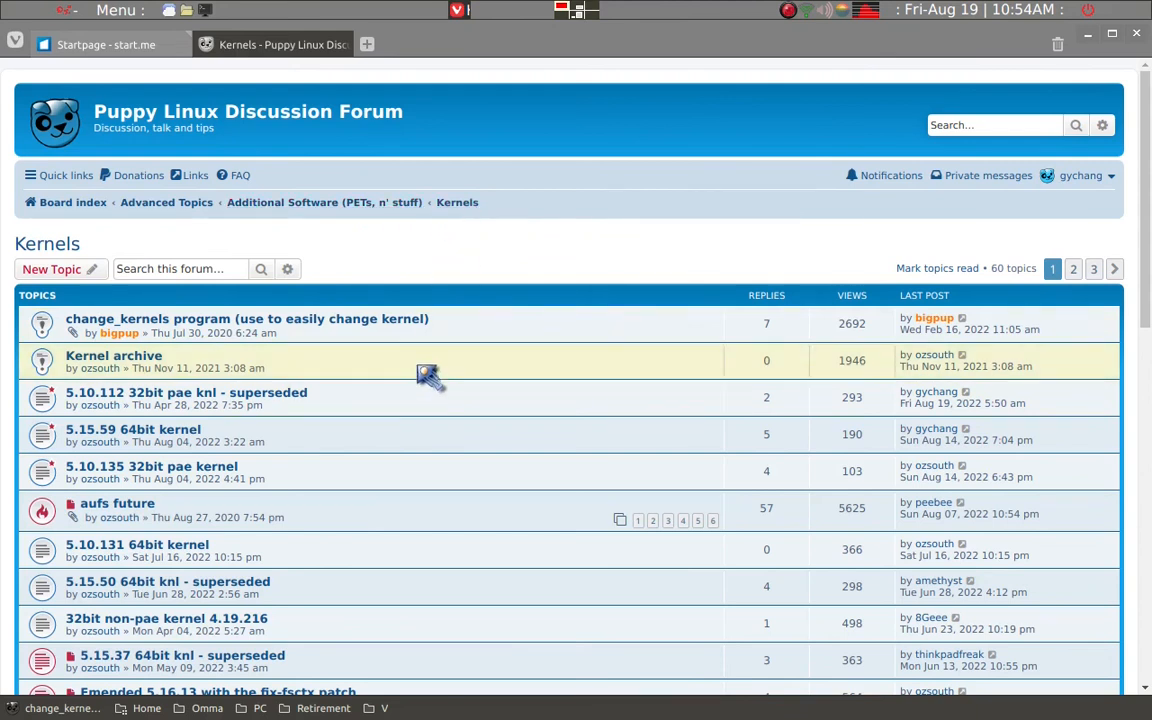
scroll(285, 360, "down", 1)
scroll(285, 370, "down", 3)
scroll(290, 385, "up", 3)
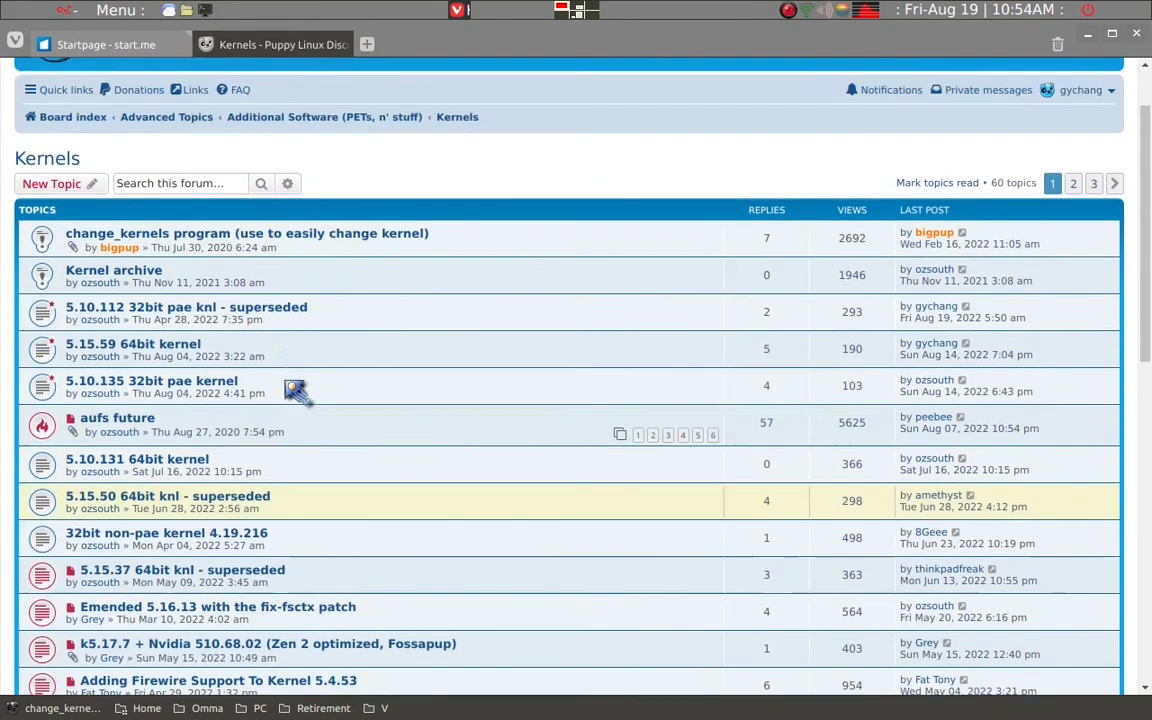
scroll(295, 393, "down", 1)
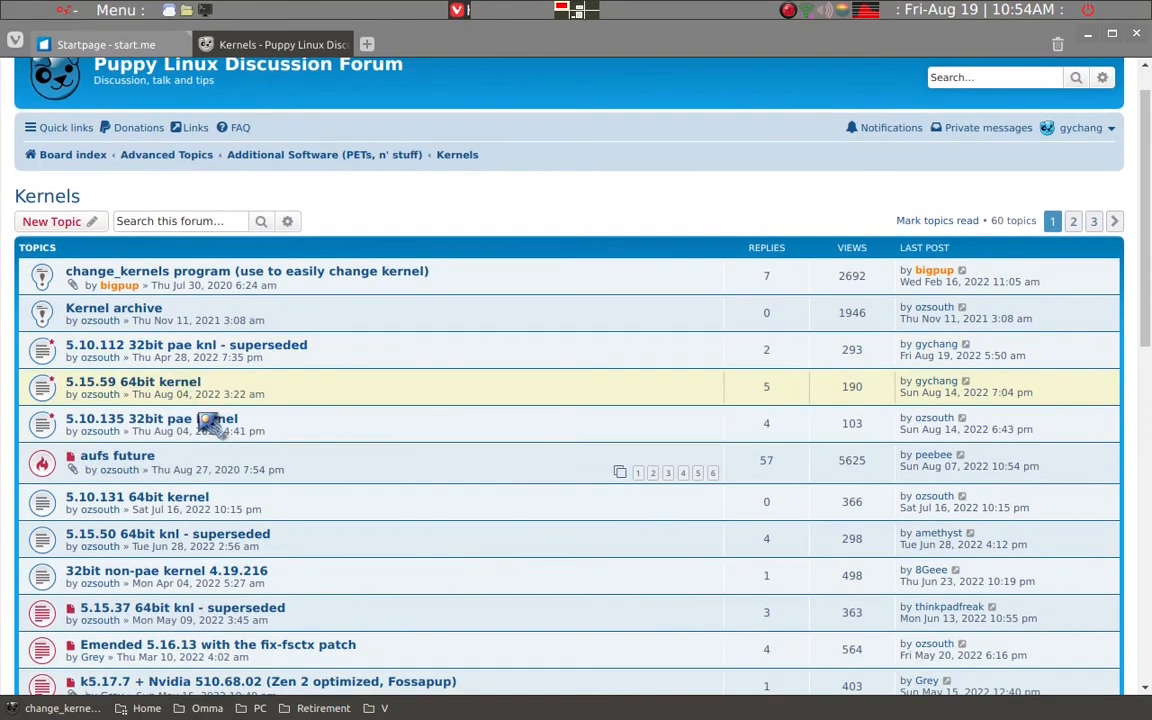
left_click(137, 312)
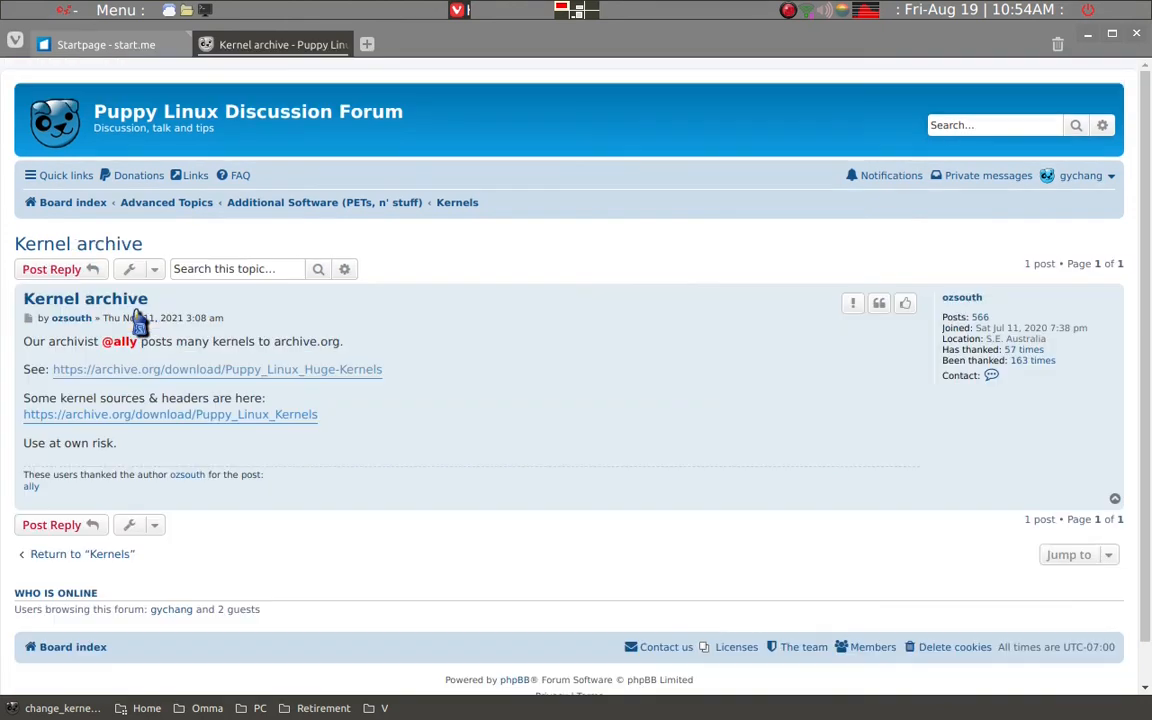
Open the Puppy_Linux_Huge-Kernels archive.org link from the post and look through the listed kernel packages
left_click(156, 372)
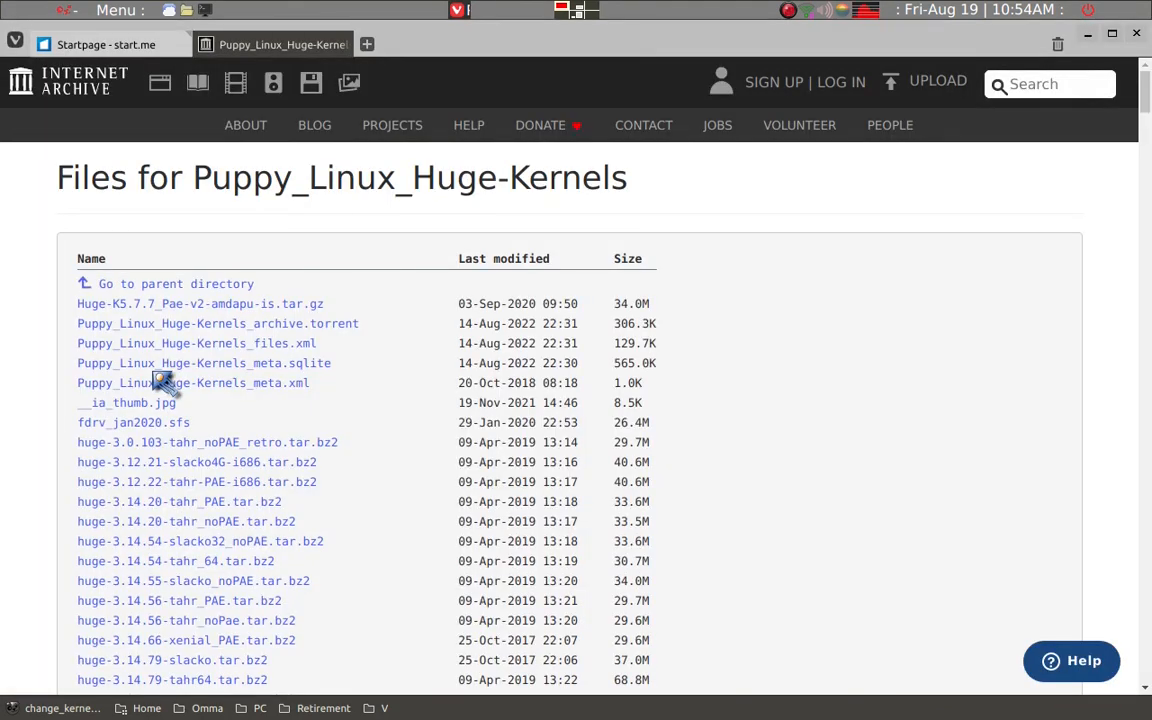
scroll(163, 381, "down", 3)
scroll(163, 381, "down", 5)
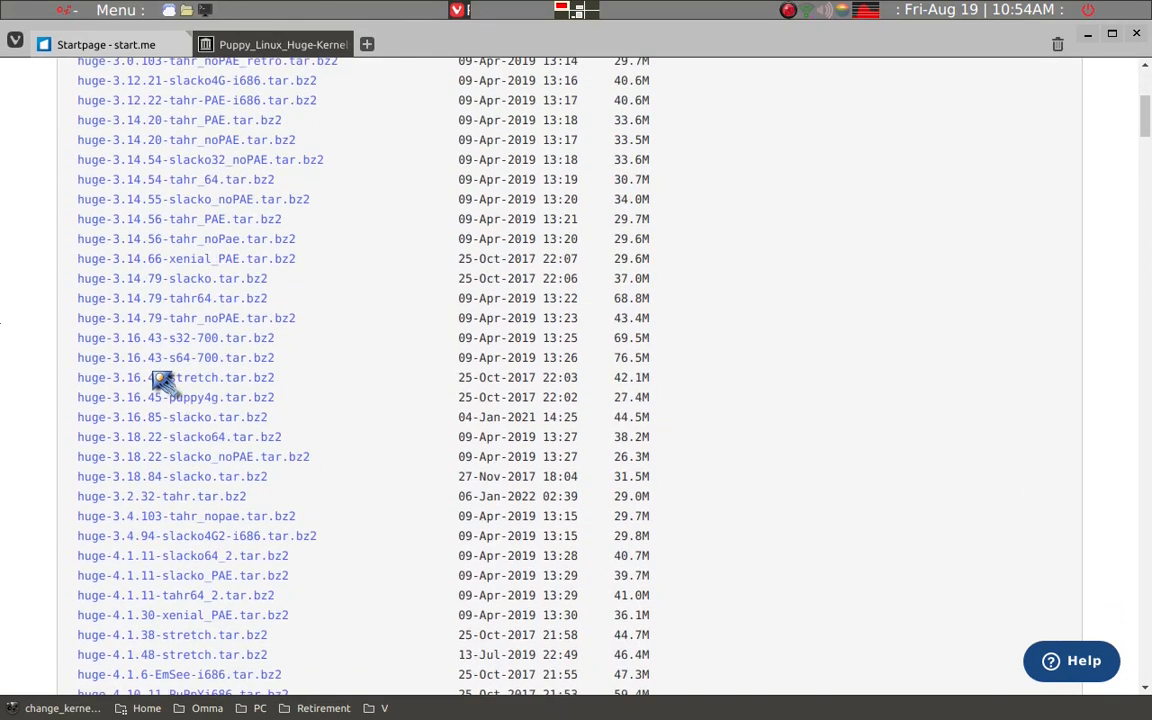
Return to the forum's Kernels topic list and review the available 32bit and 64bit kernel topics
key("alt+Left")
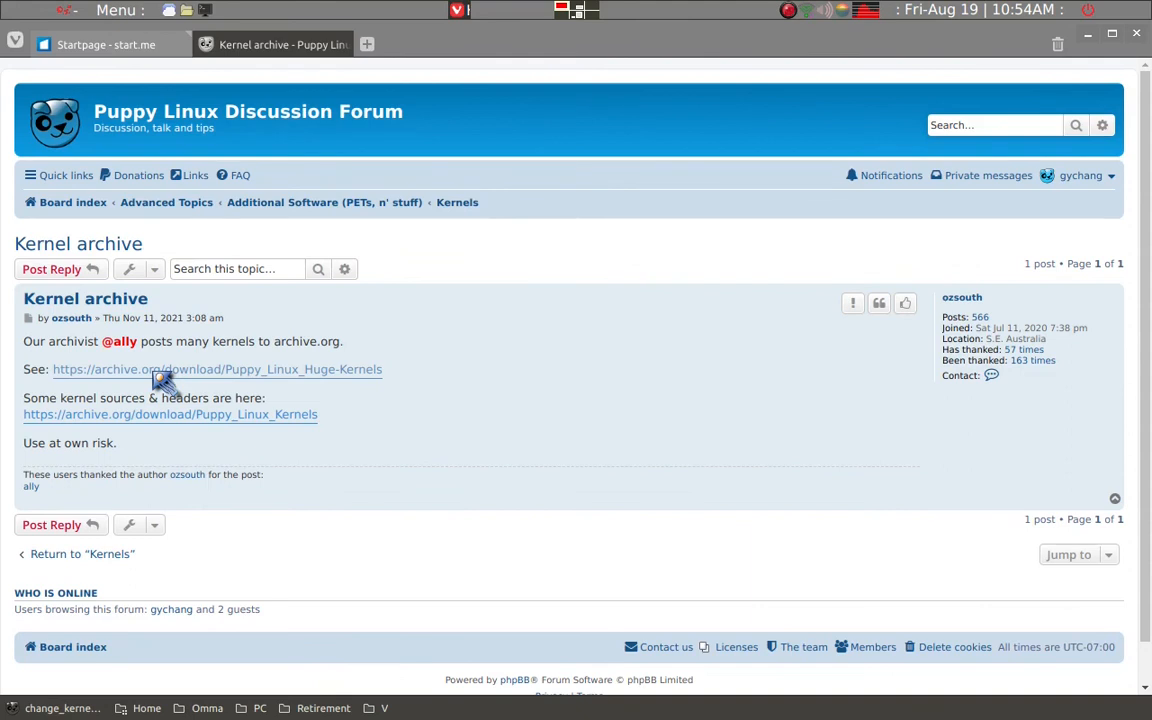
key("alt+Left")
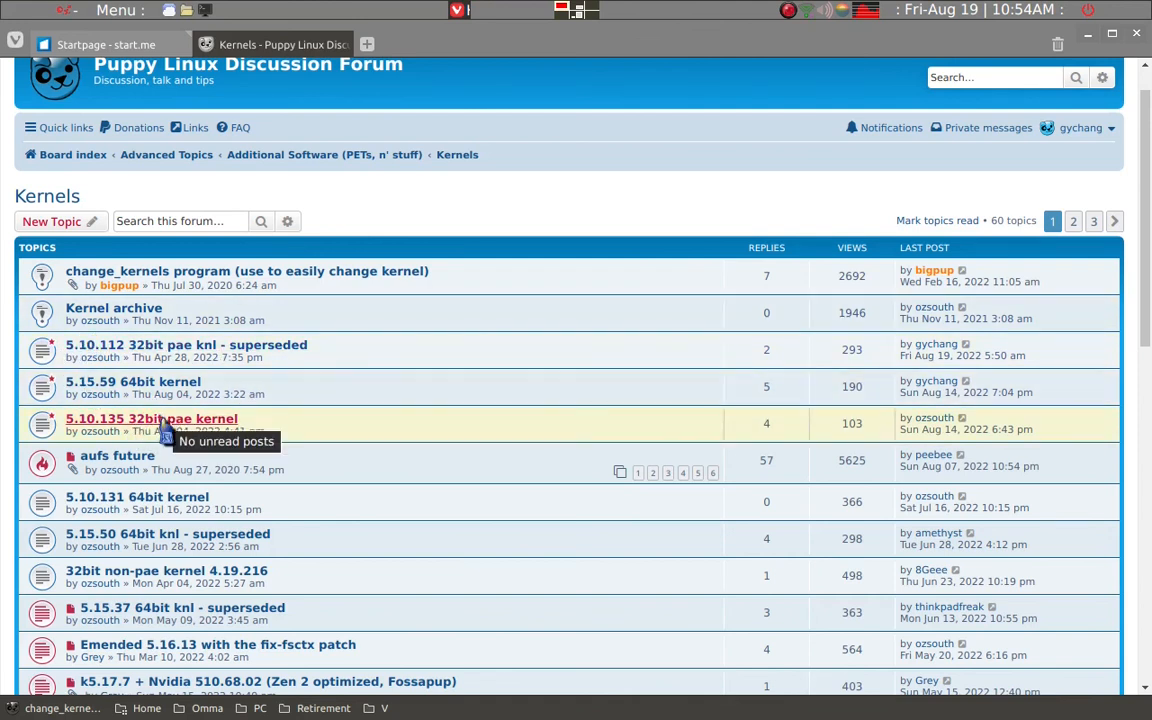
scroll(188, 428, "down", 1)
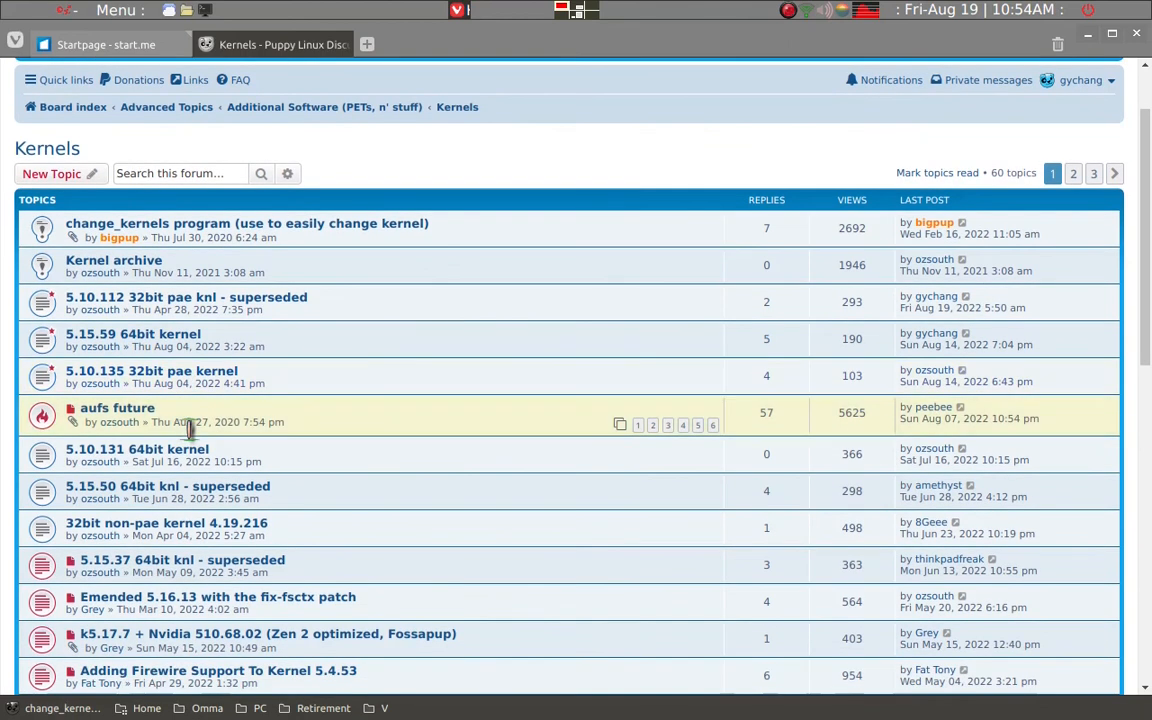
scroll(188, 428, "up", 1)
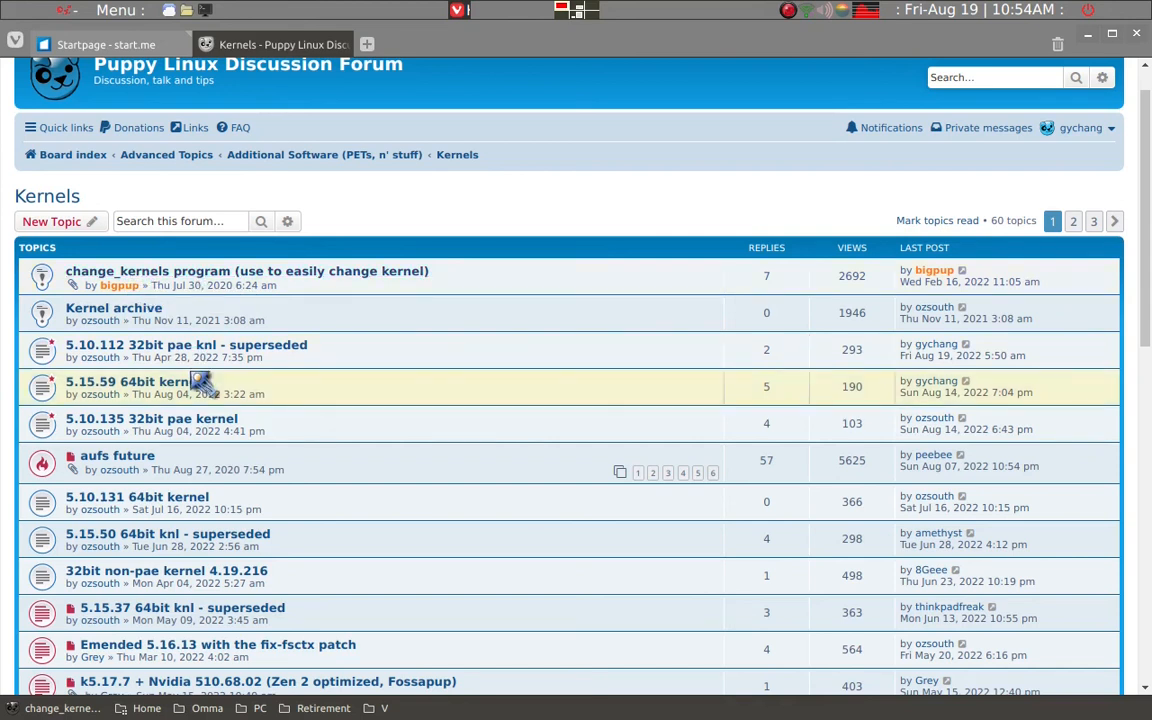
scroll(194, 375, "down", 2)
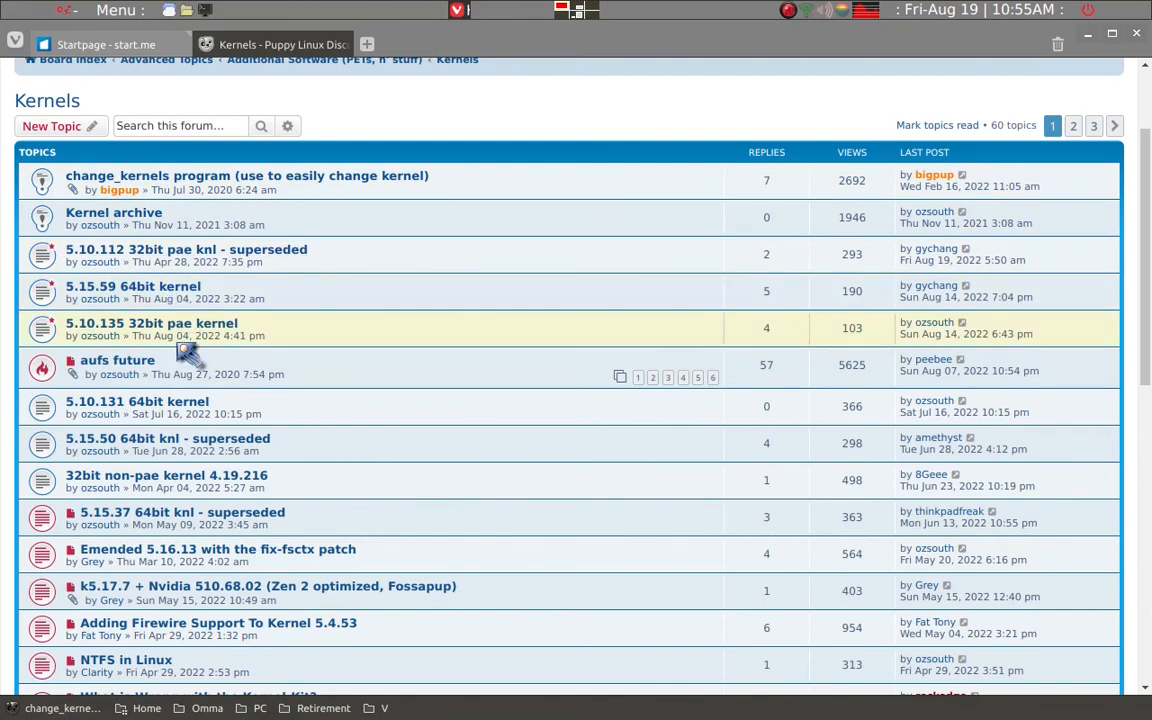
scroll(188, 350, "up", 3)
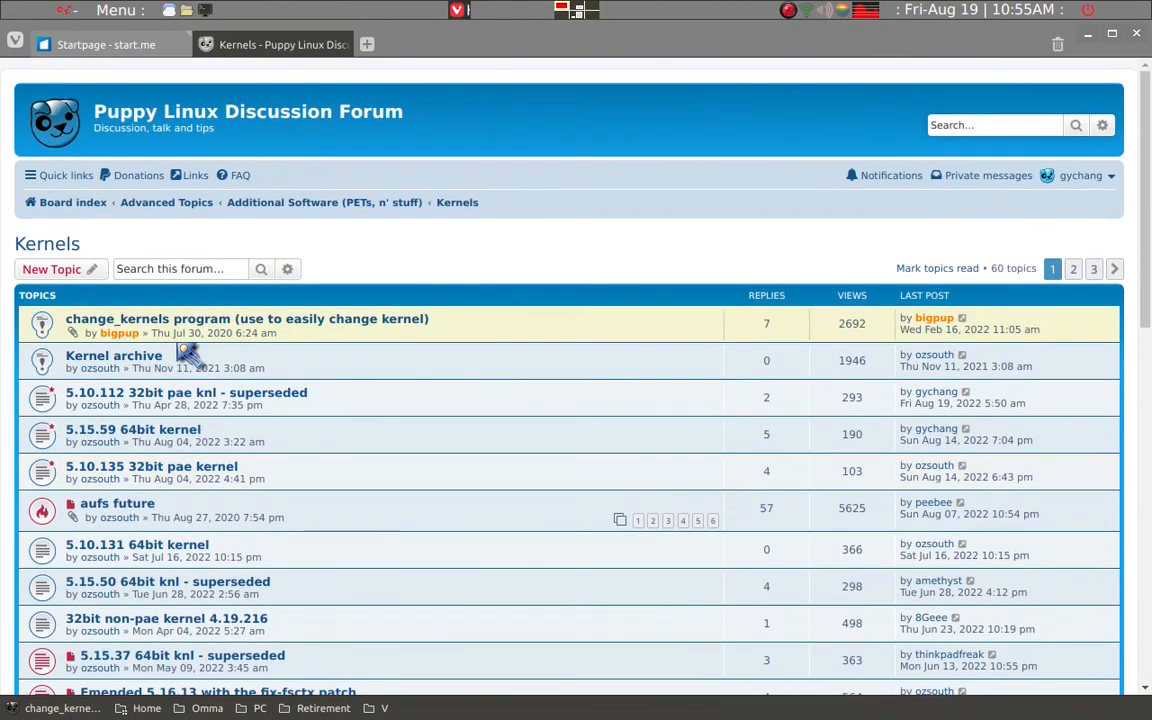